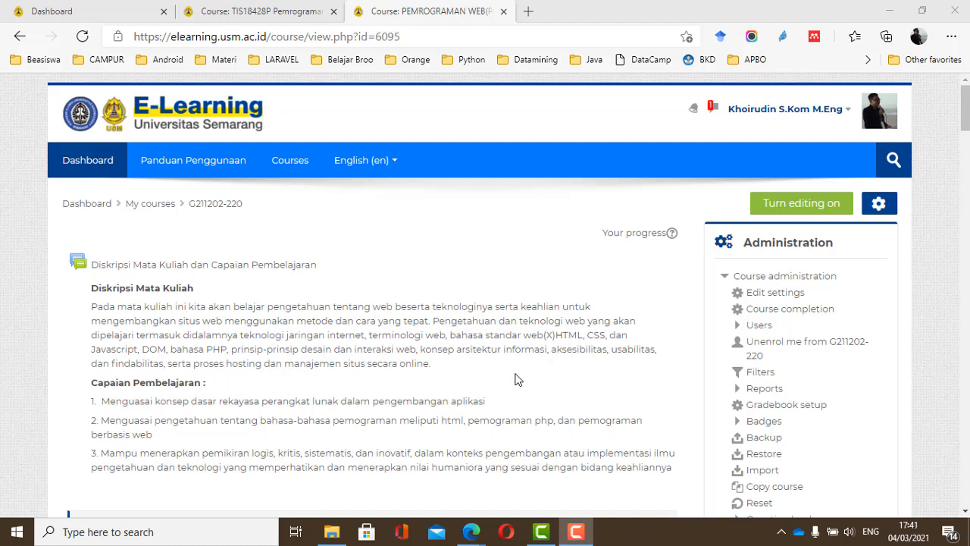
# Look through the course page's description and the first three Pertemuan sections with their learning activities.
pyautogui.scroll(-8, 516, 379)
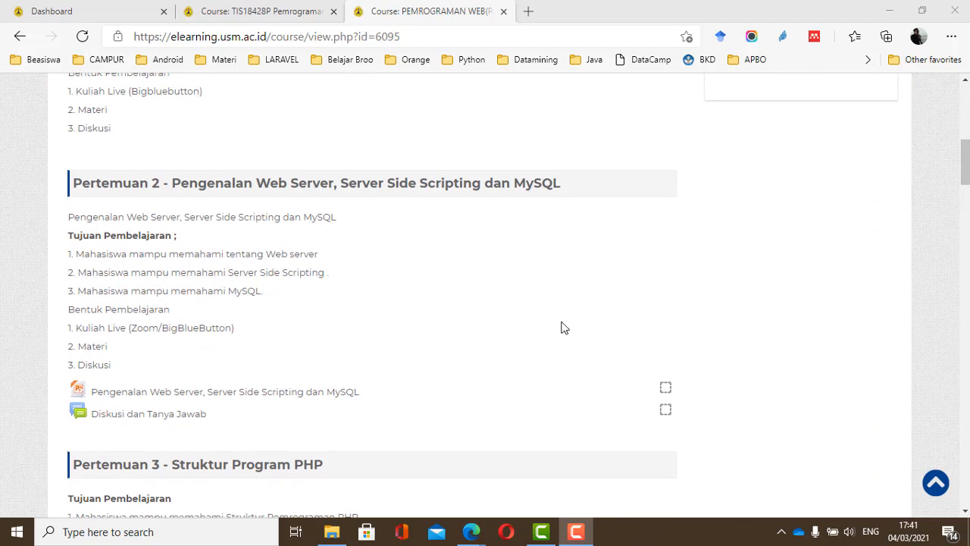
pyautogui.scroll(-1, 561, 327)
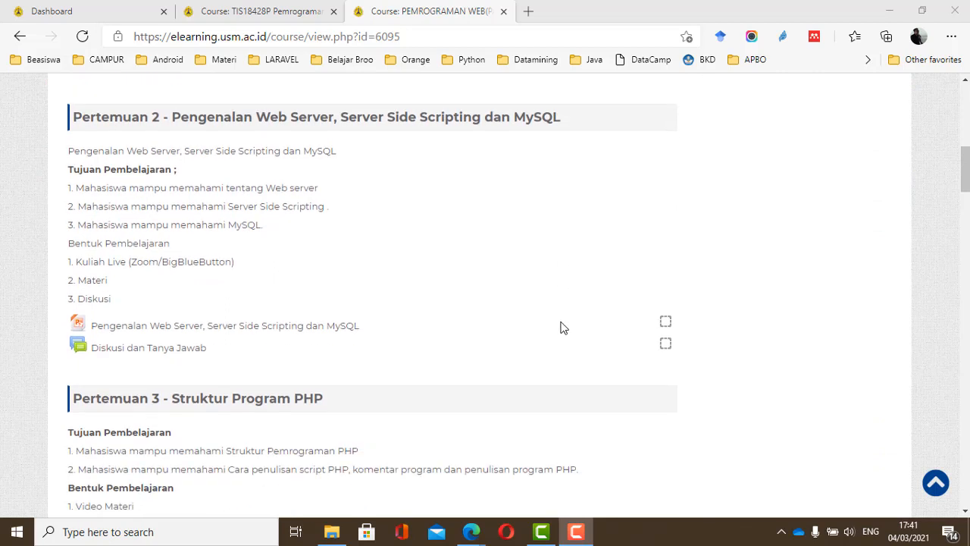
pyautogui.click(657, 306)
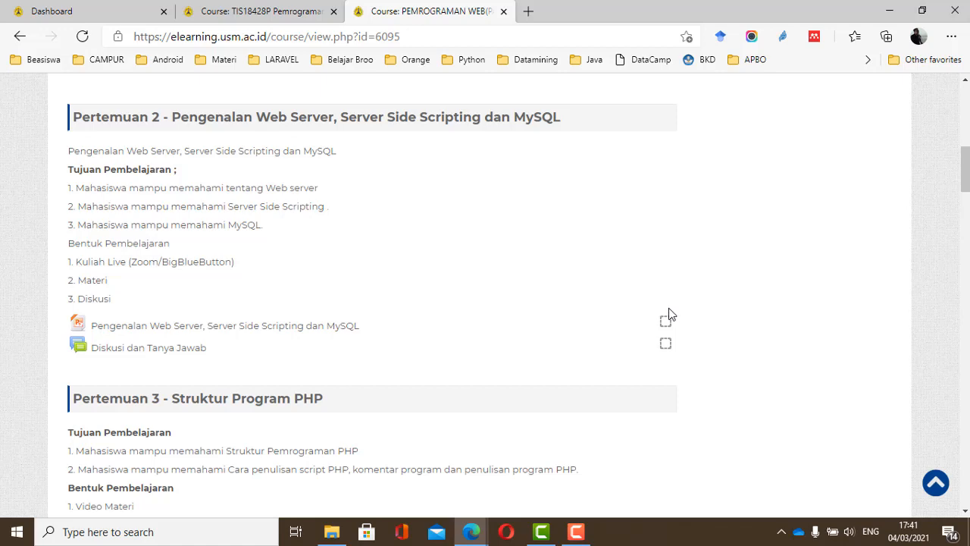
pyautogui.scroll(10, 669, 314)
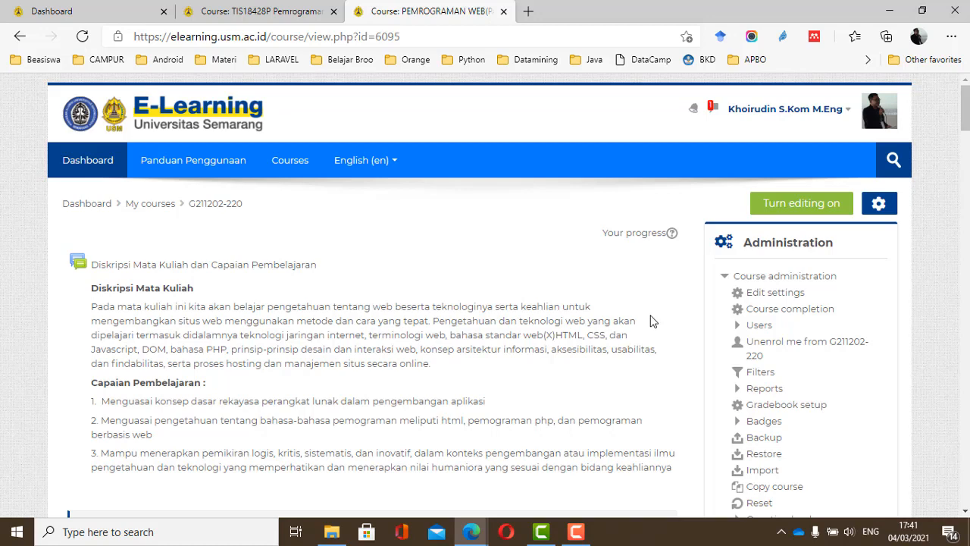
pyautogui.scroll(-10, 651, 319)
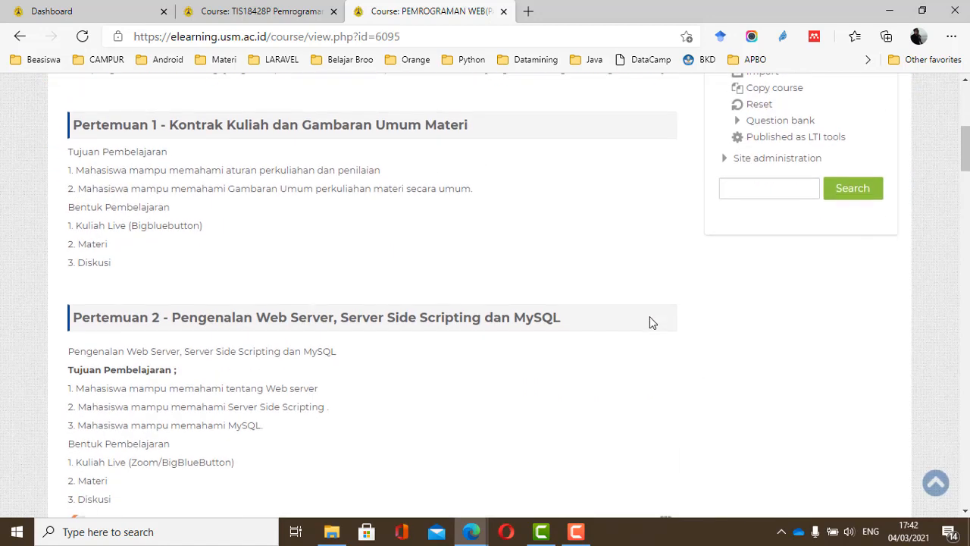
pyautogui.scroll(-5, 650, 322)
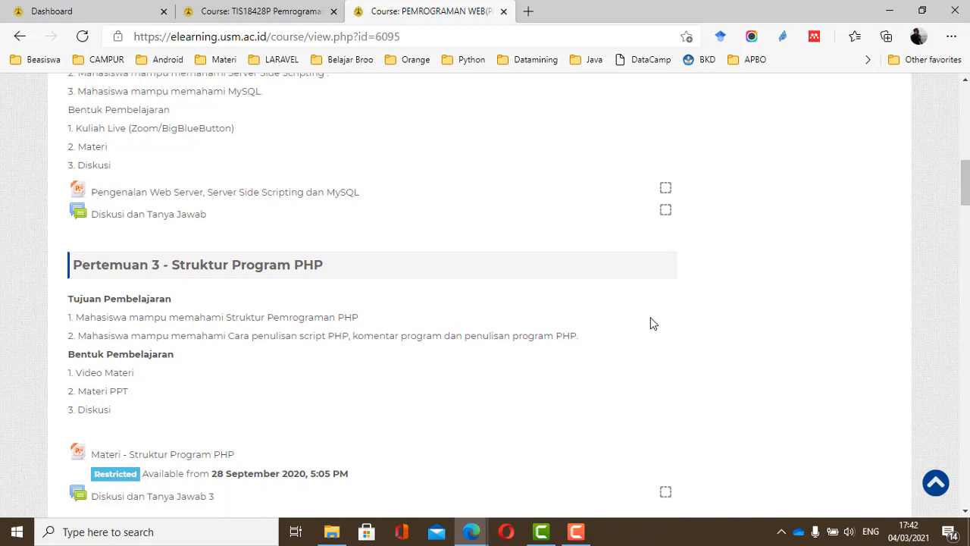
pyautogui.scroll(15, 649, 322)
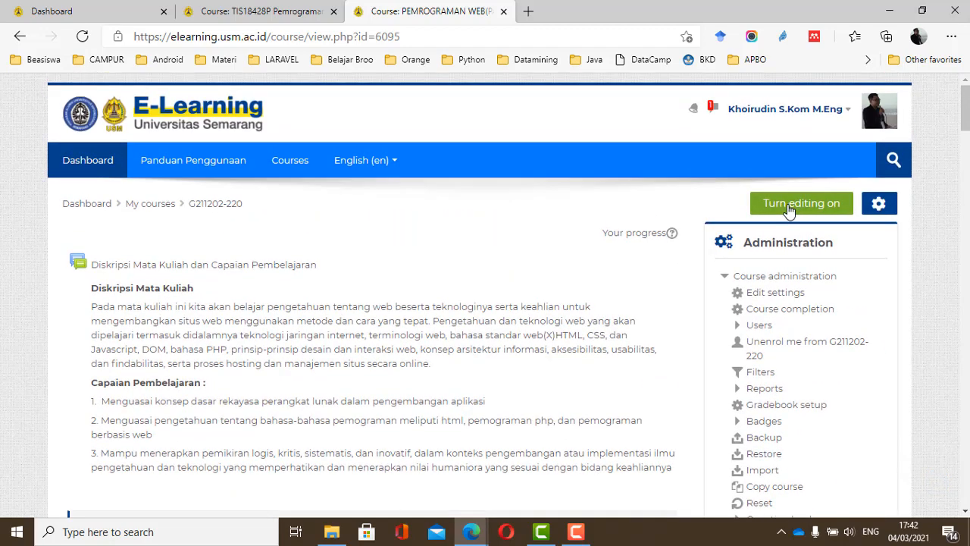
# Turn on course editing and open the activity completion settings of the Pertemuan 2 file "Pengenalan Web Server, Server Side Scripting dan MySQL".
pyautogui.click(788, 210)
pyautogui.scroll(-4, 595, 319)
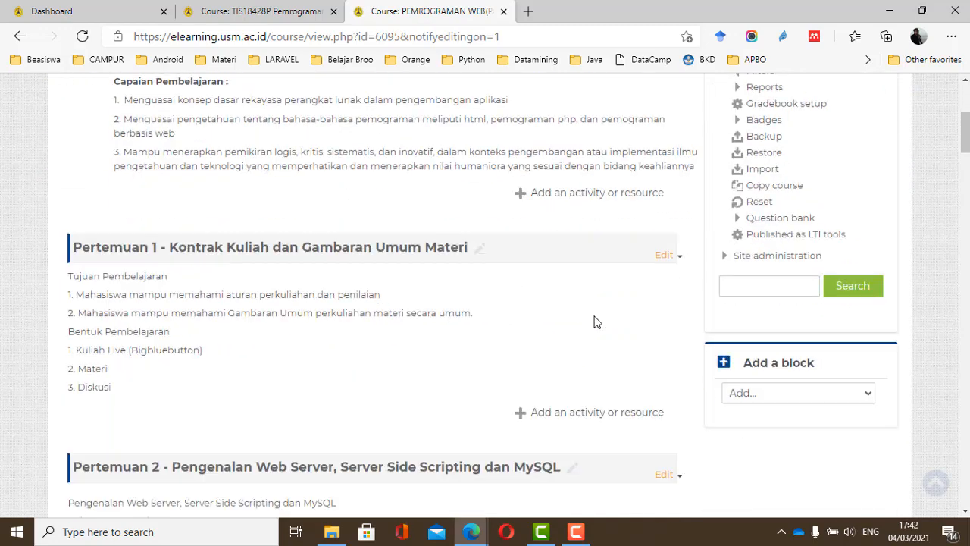
pyautogui.scroll(-6, 595, 322)
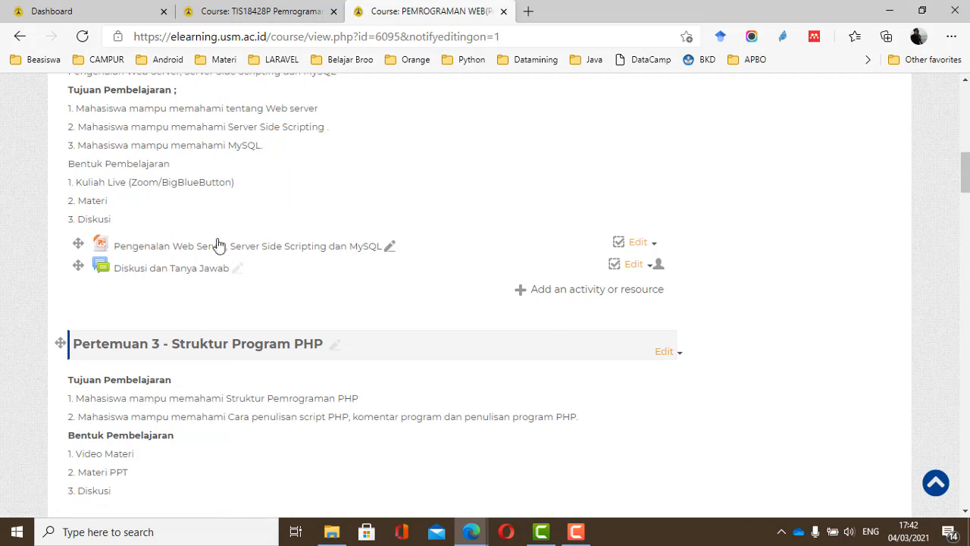
pyautogui.click(644, 245)
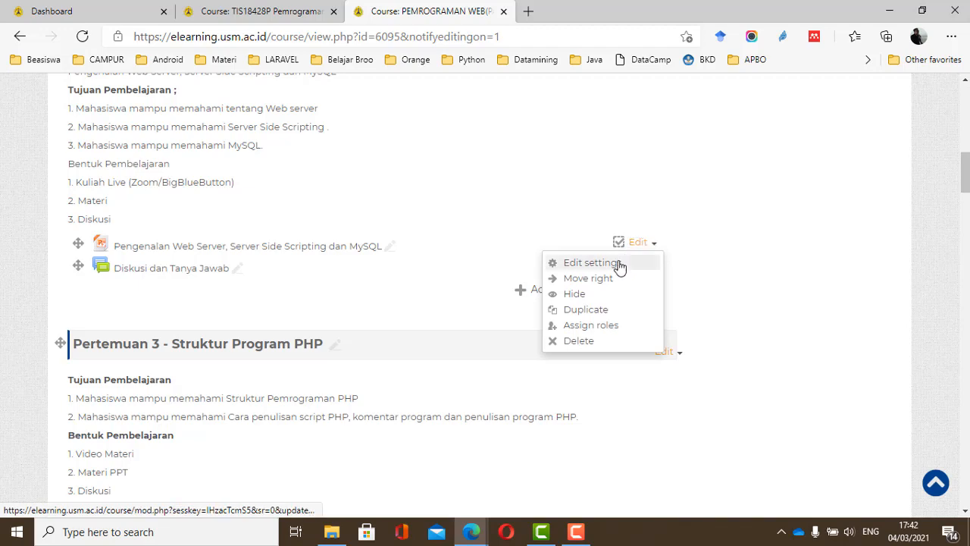
pyautogui.click(618, 265)
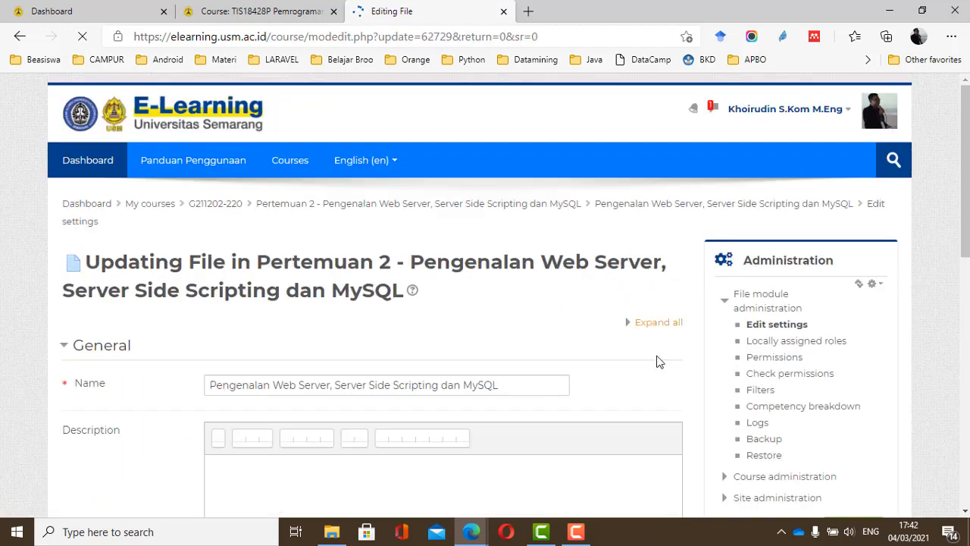
pyautogui.scroll(-8, 311, 260)
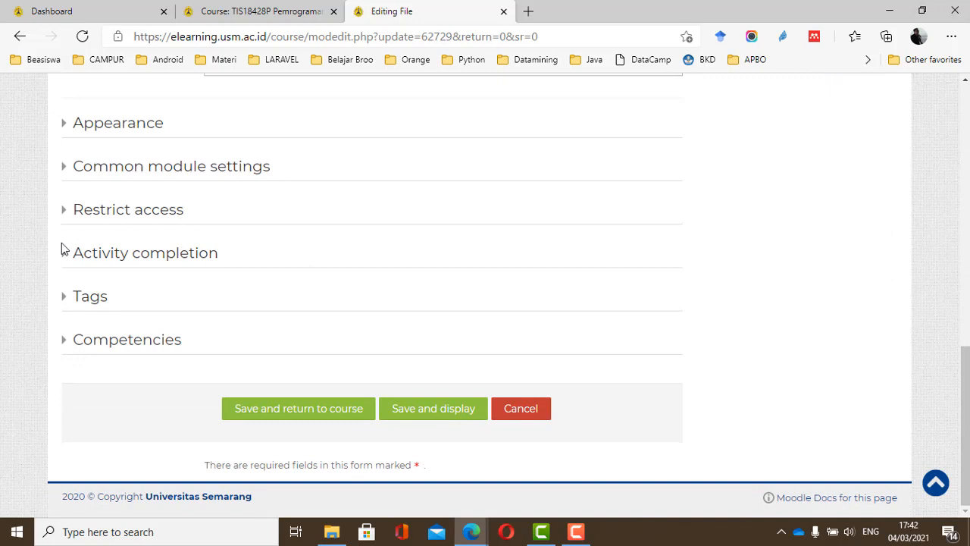
pyautogui.click(163, 263)
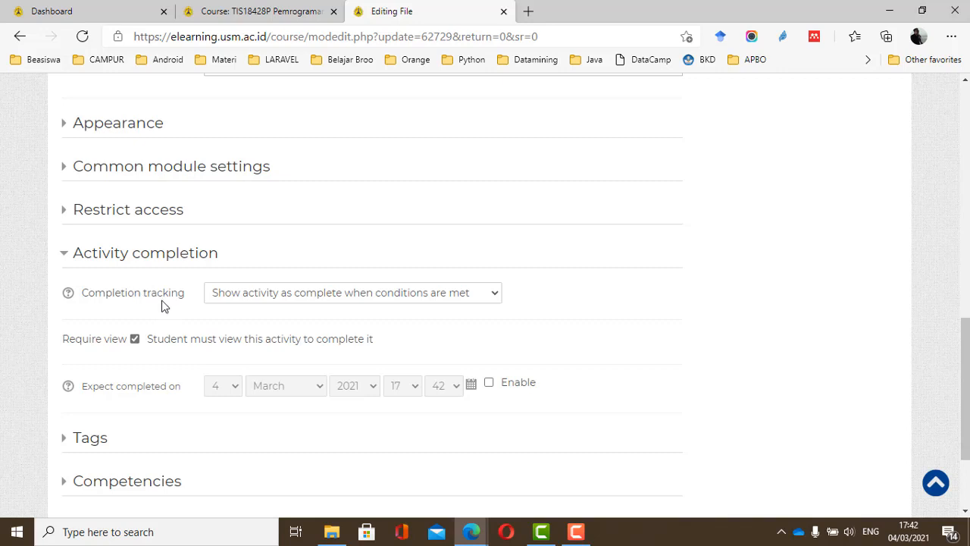
# Try the file's completion tracking options "Do not indicate activity completion" and "Students can manually mark the activity as completed".
pyautogui.click(250, 297)
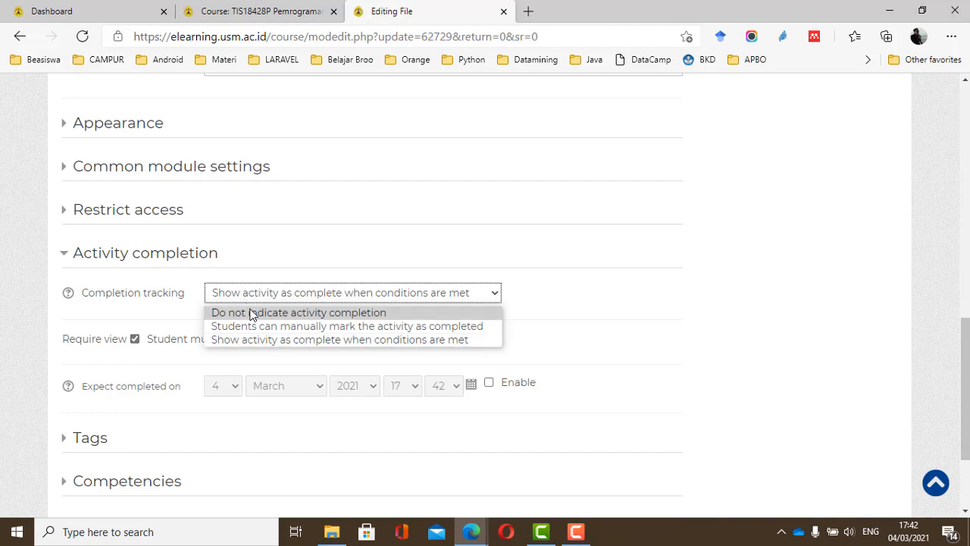
pyautogui.click(253, 313)
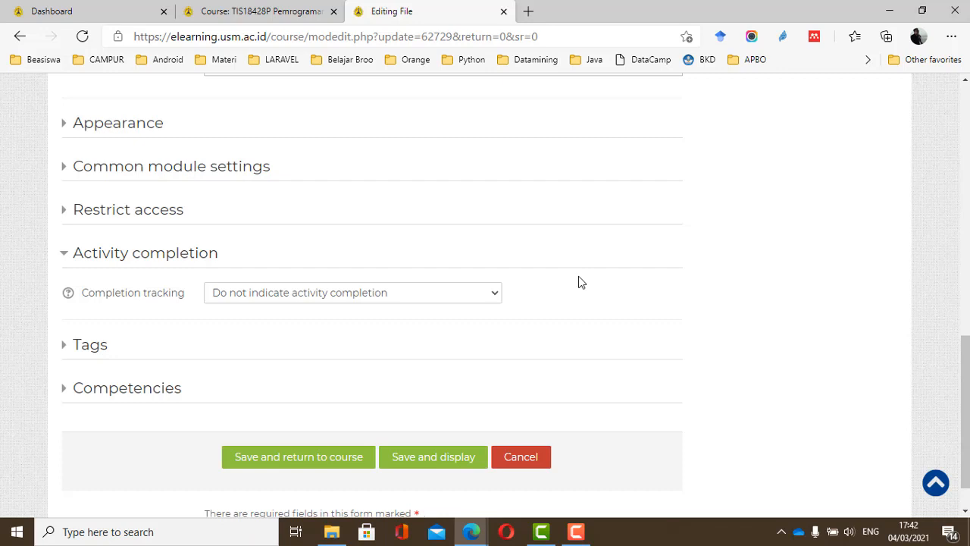
pyautogui.click(479, 299)
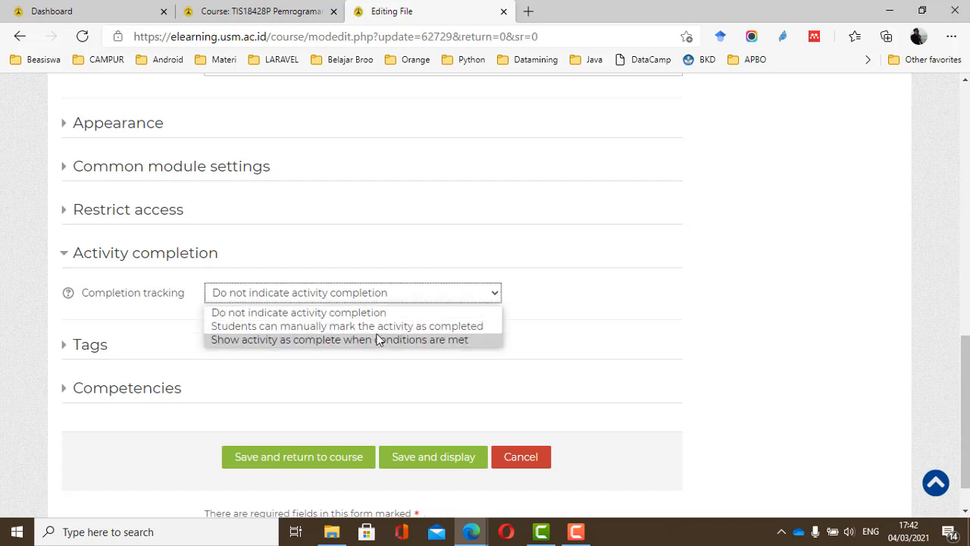
pyautogui.click(381, 334)
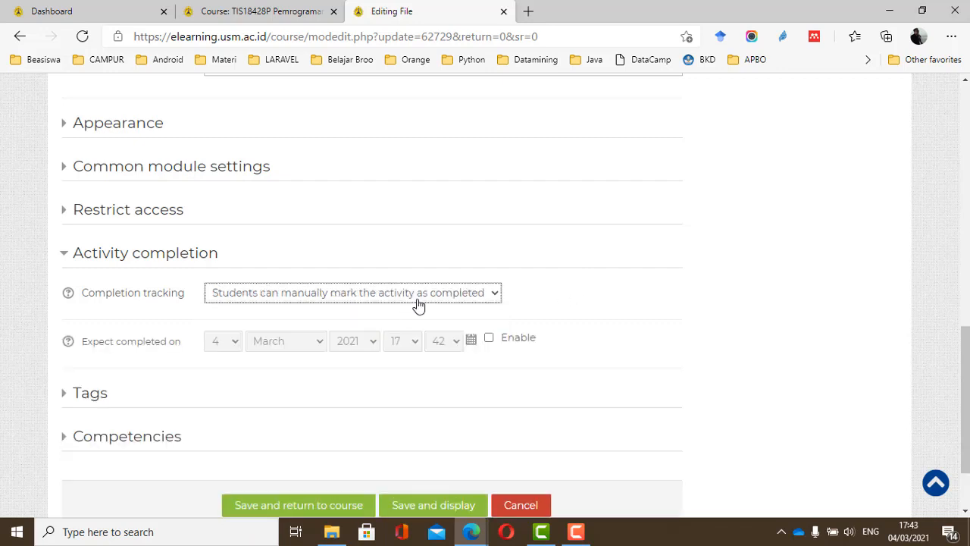
pyautogui.click(418, 299)
pyautogui.click(395, 341)
pyautogui.click(411, 300)
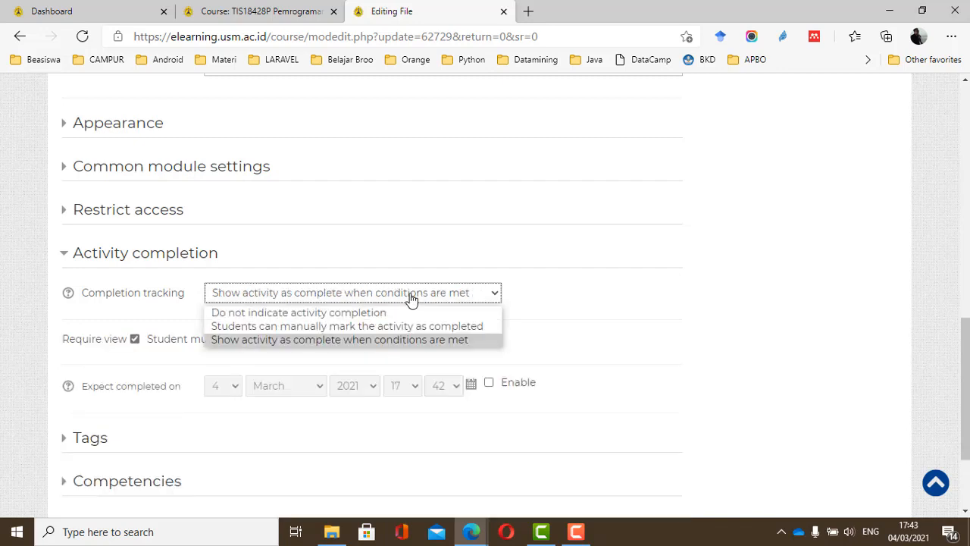
pyautogui.click(369, 328)
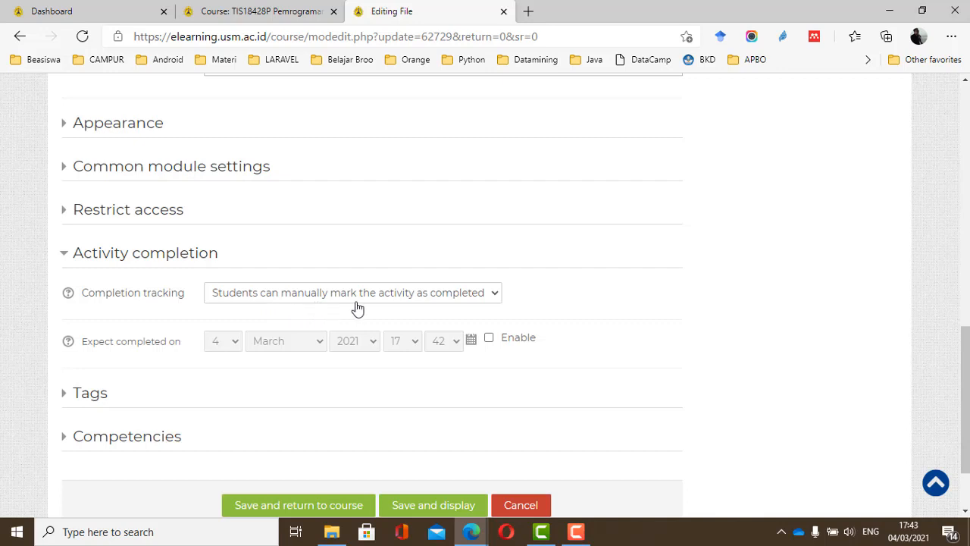
pyautogui.click(403, 301)
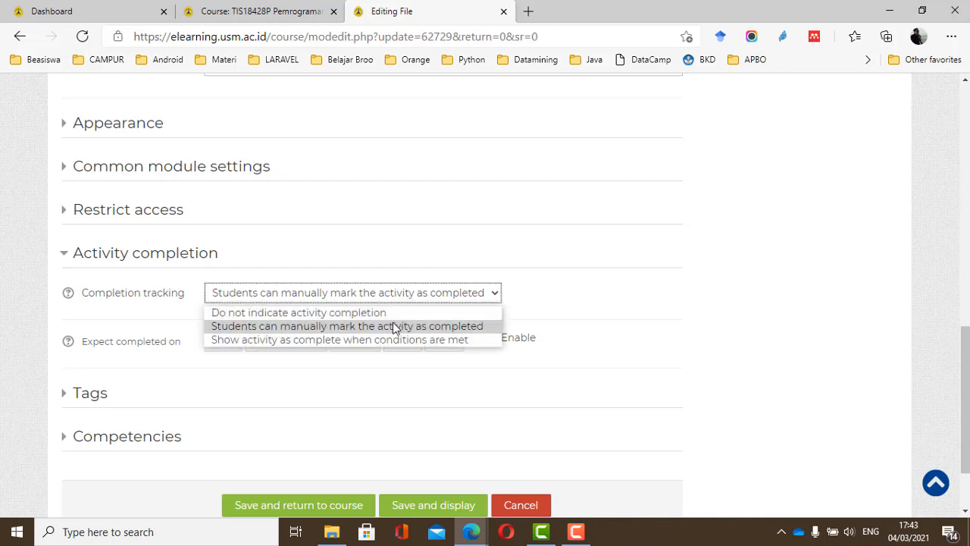
pyautogui.click(533, 315)
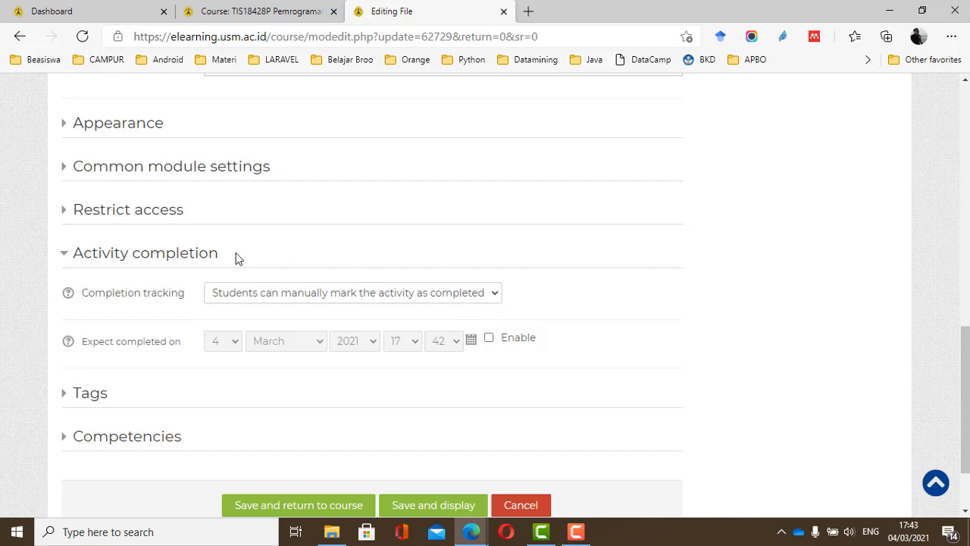
# Set completion tracking to "Show activity as complete when conditions are met", with the requirement that students must view the activity.
pyautogui.click(467, 297)
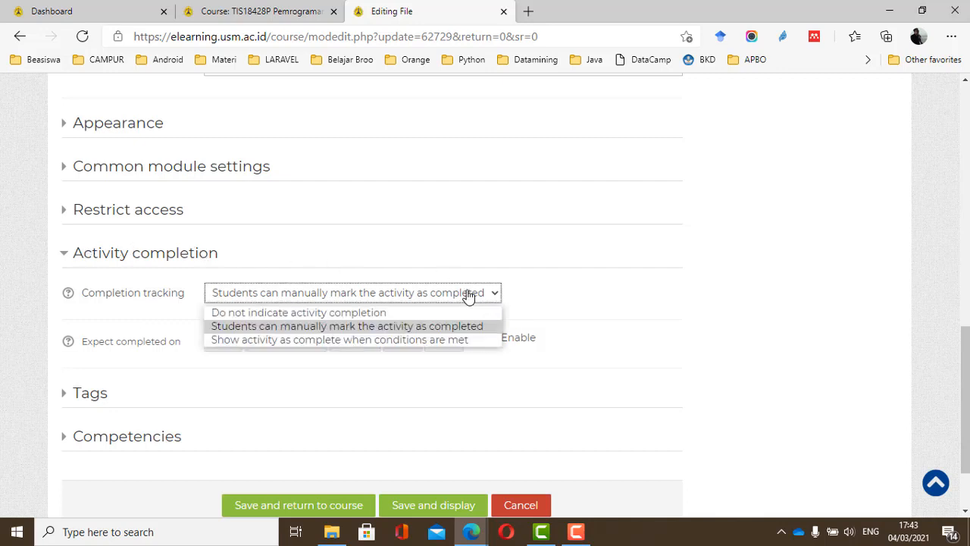
pyautogui.click(319, 341)
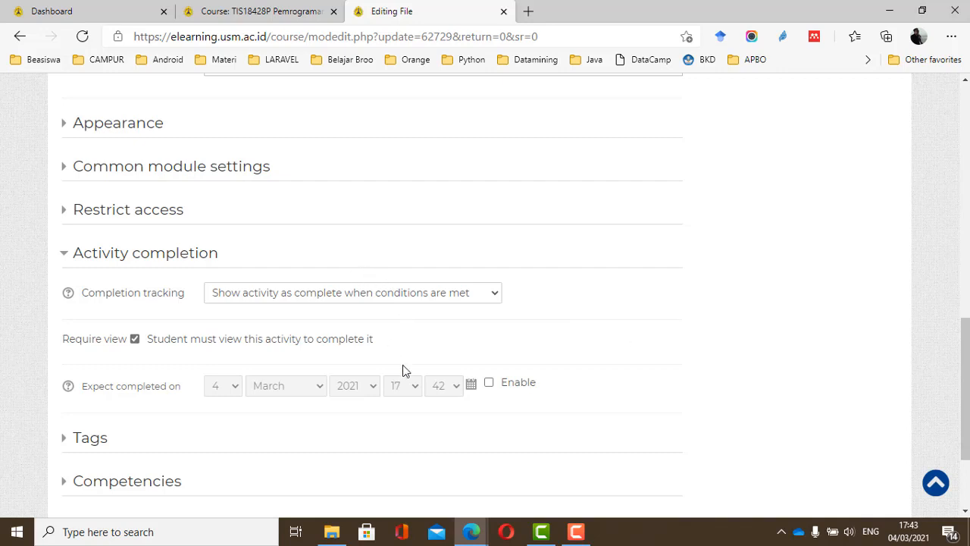
pyautogui.scroll(-2, 403, 371)
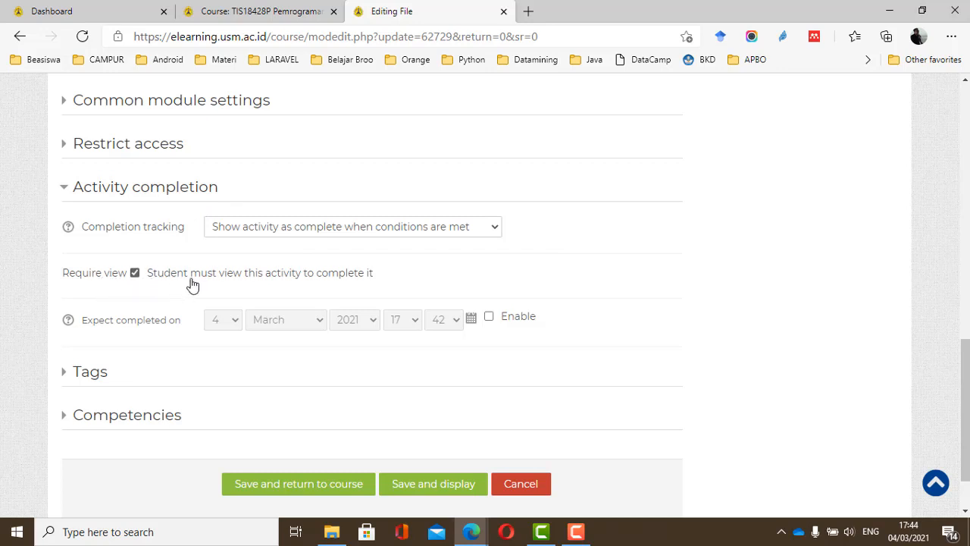
pyautogui.click(135, 274)
pyautogui.click(134, 274)
# Read the help for the expected completion date and try enabling that date for the file.
pyautogui.click(68, 322)
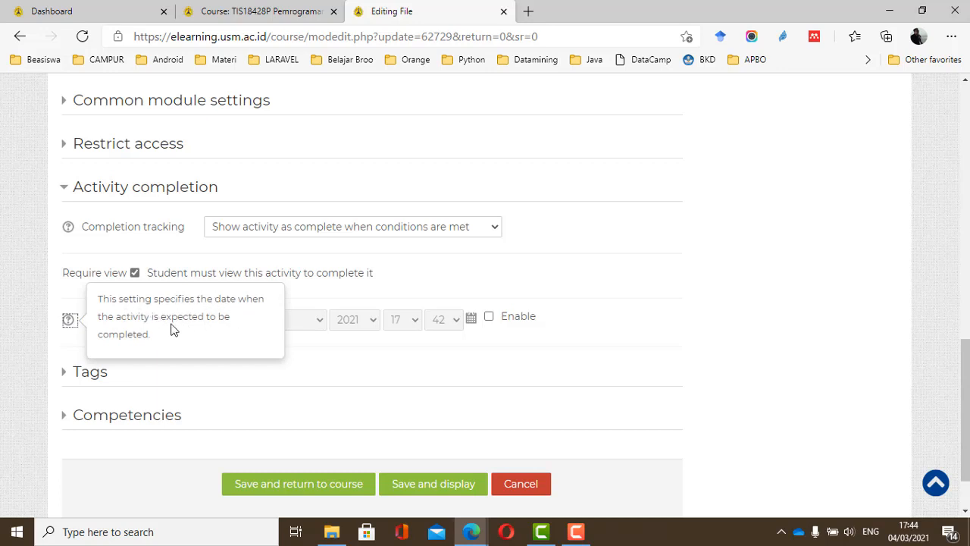
pyautogui.click(339, 286)
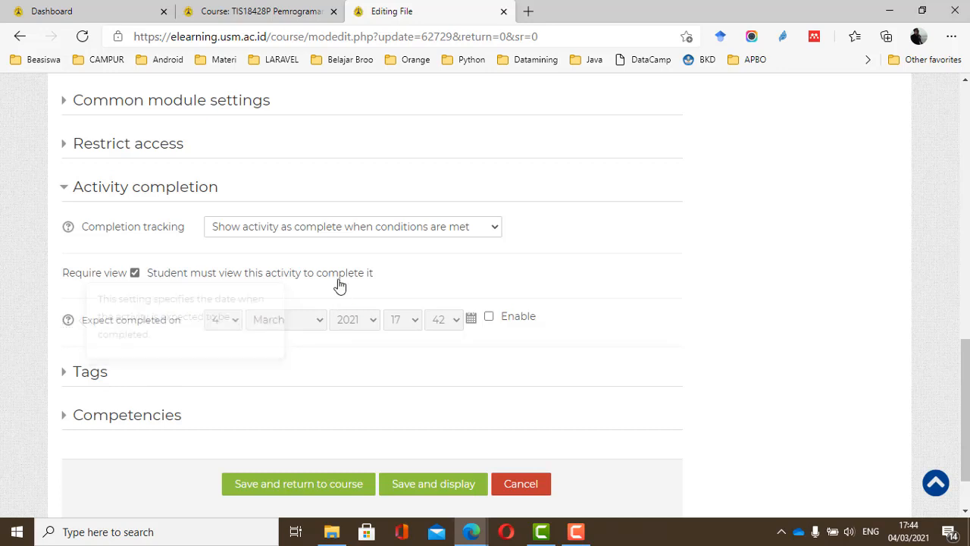
pyautogui.click(490, 319)
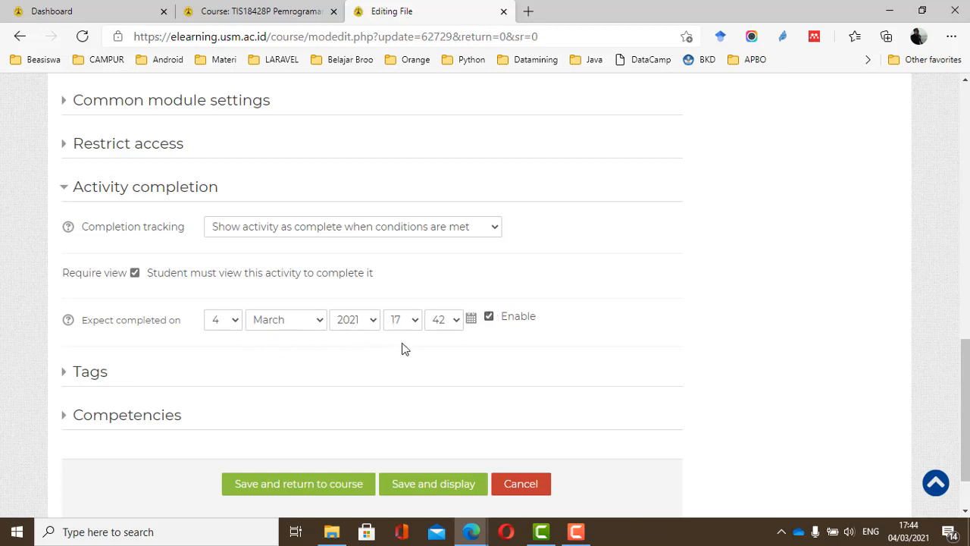
pyautogui.click(491, 319)
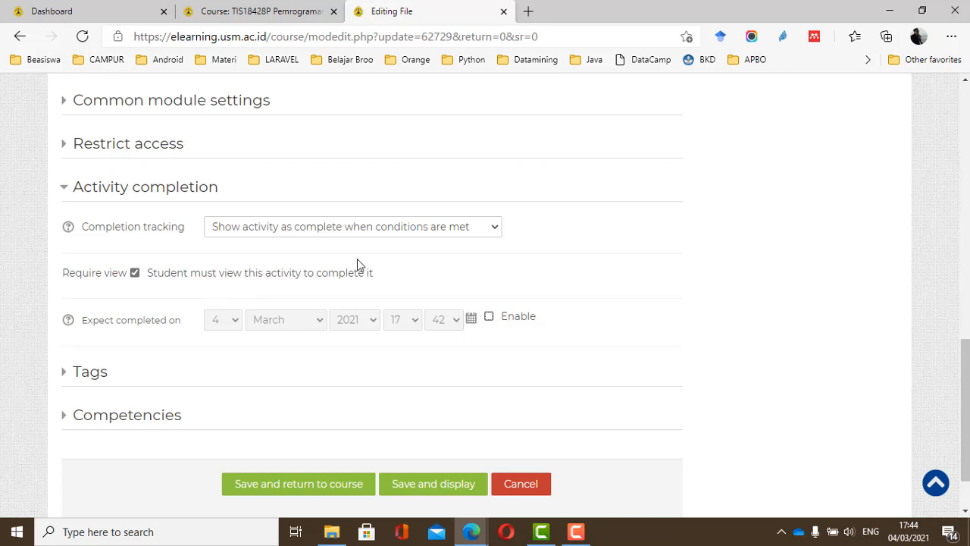
# Choose "Show activity as complete when conditions are met" for completion tracking, then save the file settings and return to the course.
pyautogui.click(402, 230)
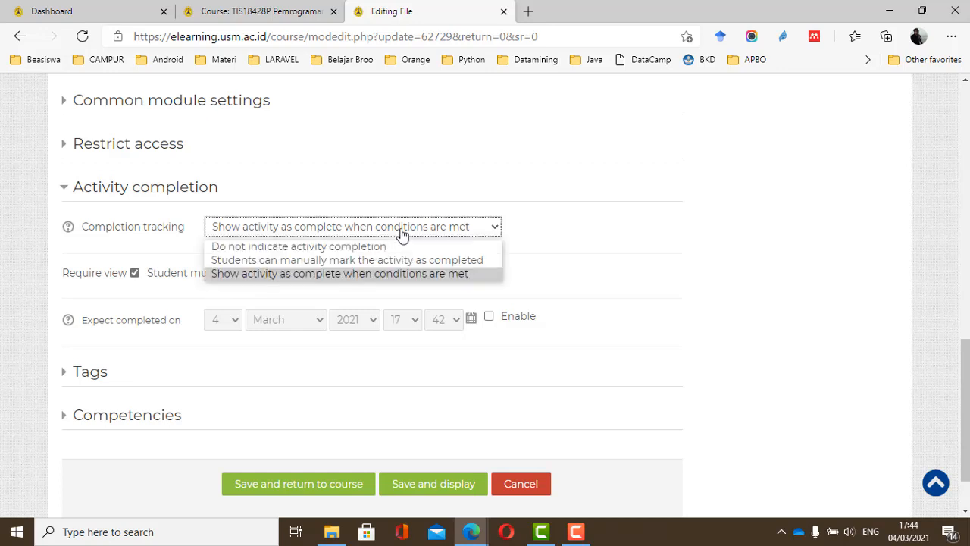
pyautogui.click(371, 274)
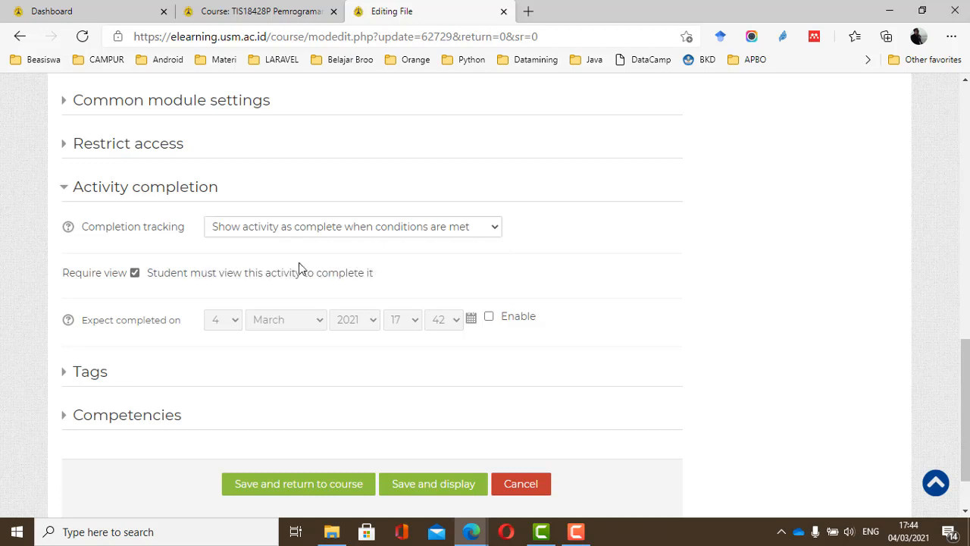
pyautogui.scroll(-1, 273, 341)
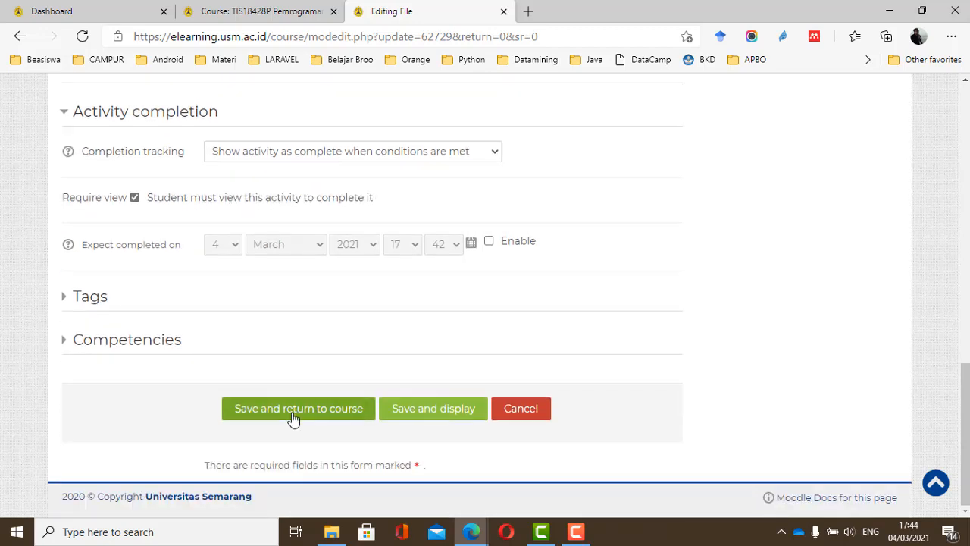
pyautogui.click(295, 419)
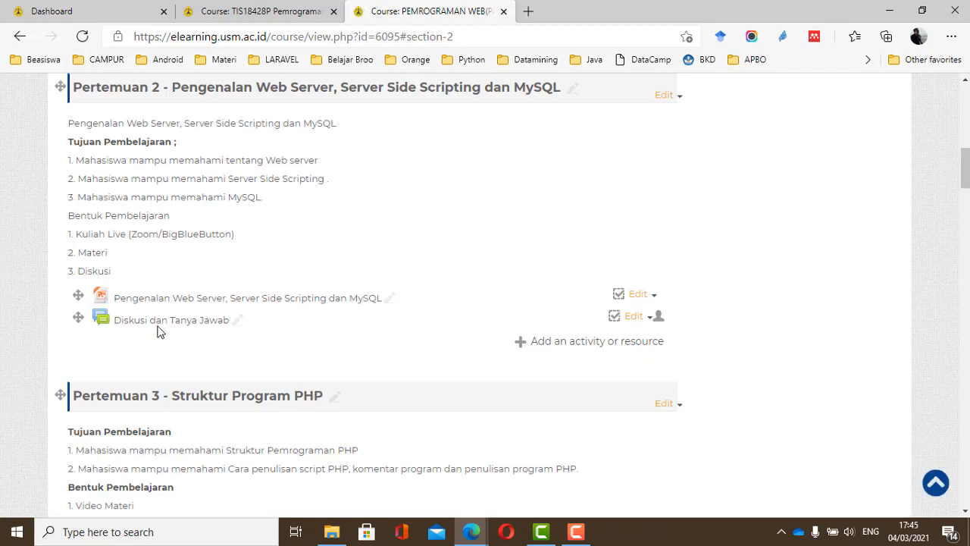
# Open the settings of the Pertemuan 2 forum "Diskusi dan Tanya Jawab" and expand its activity completion options.
pyautogui.scroll(-2, 159, 331)
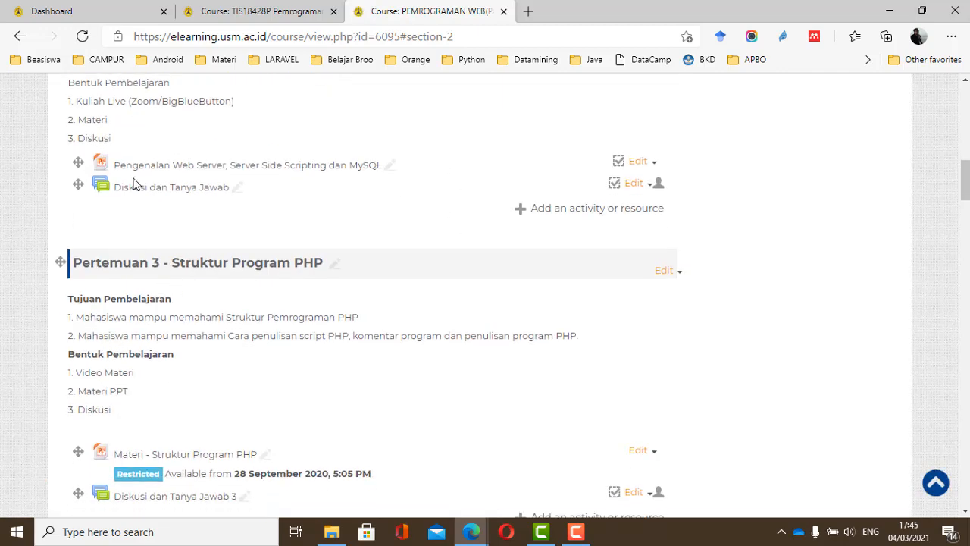
pyautogui.click(633, 186)
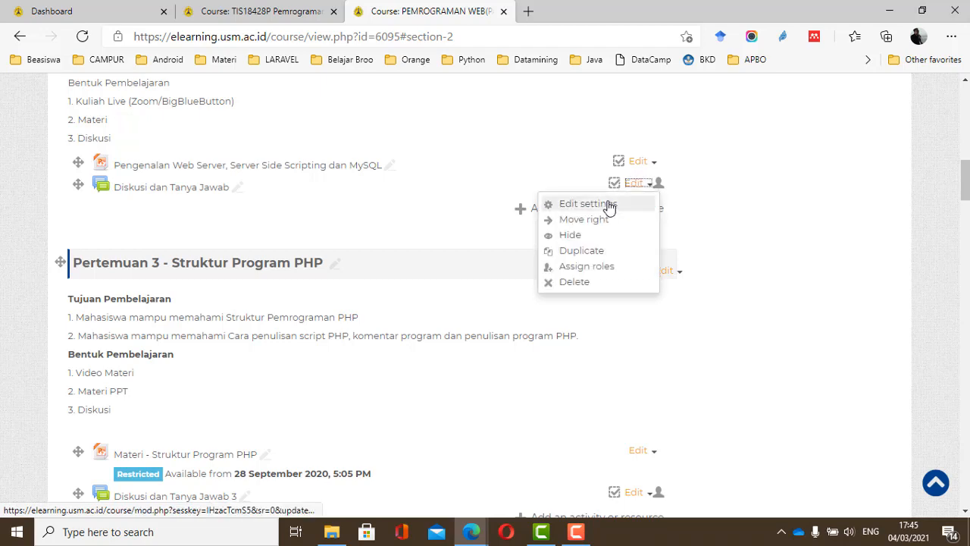
pyautogui.click(610, 205)
pyautogui.scroll(-4, 299, 356)
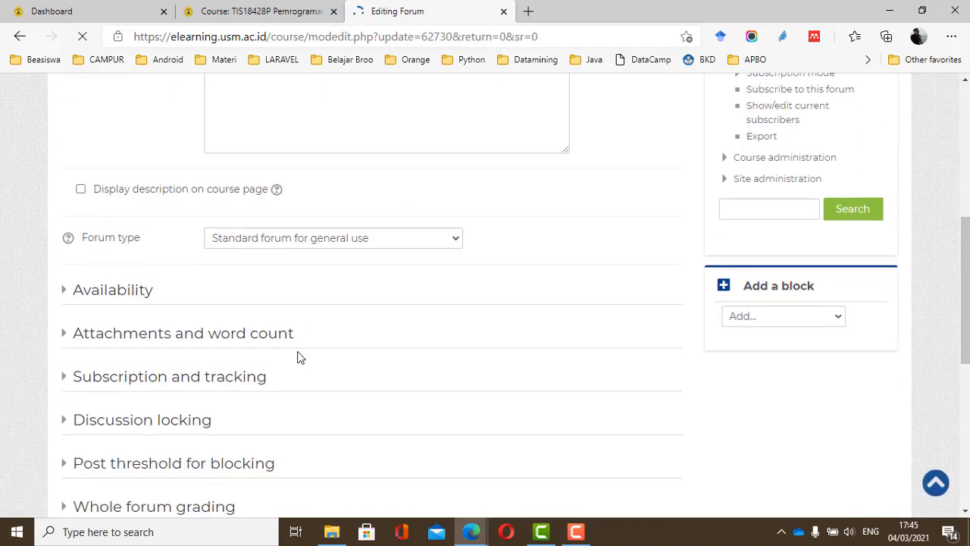
pyautogui.scroll(-5, 299, 356)
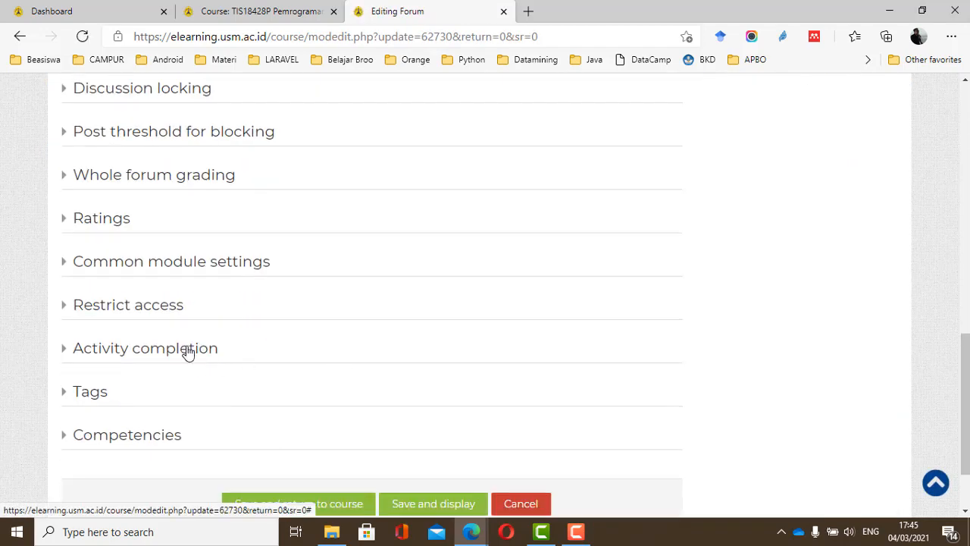
pyautogui.click(188, 351)
pyautogui.scroll(-3, 228, 356)
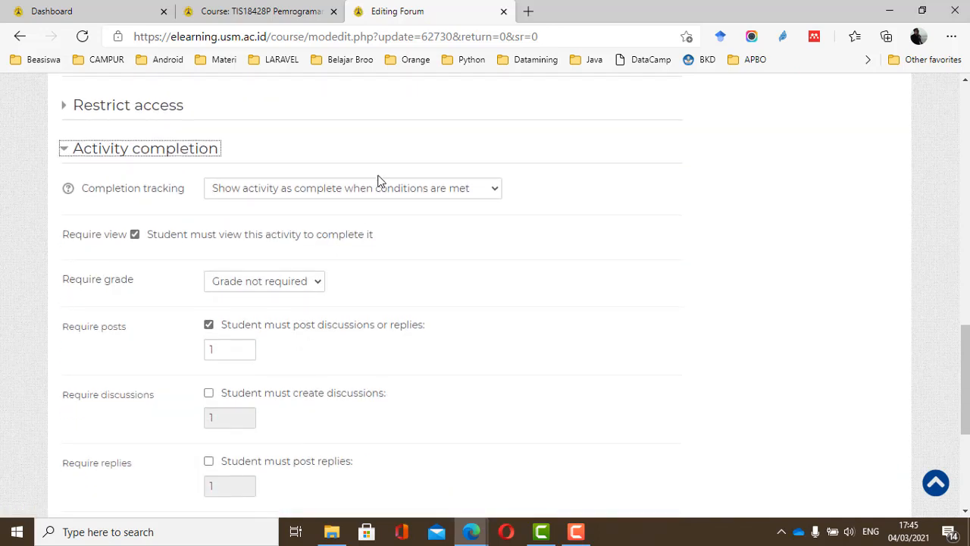
# Try "Students can manually mark the activity as completed" for the forum, then restore "Show activity as complete when conditions are met".
pyautogui.click(391, 194)
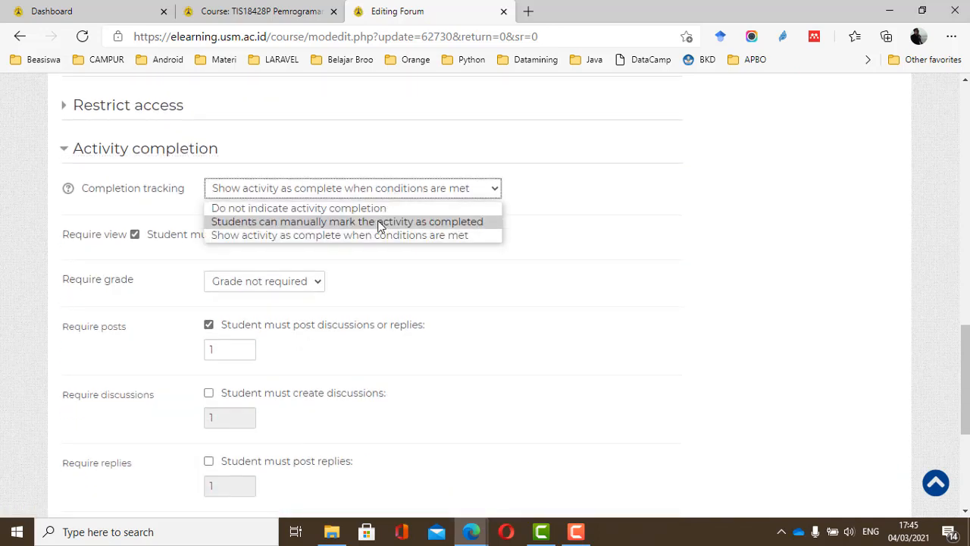
pyautogui.click(379, 222)
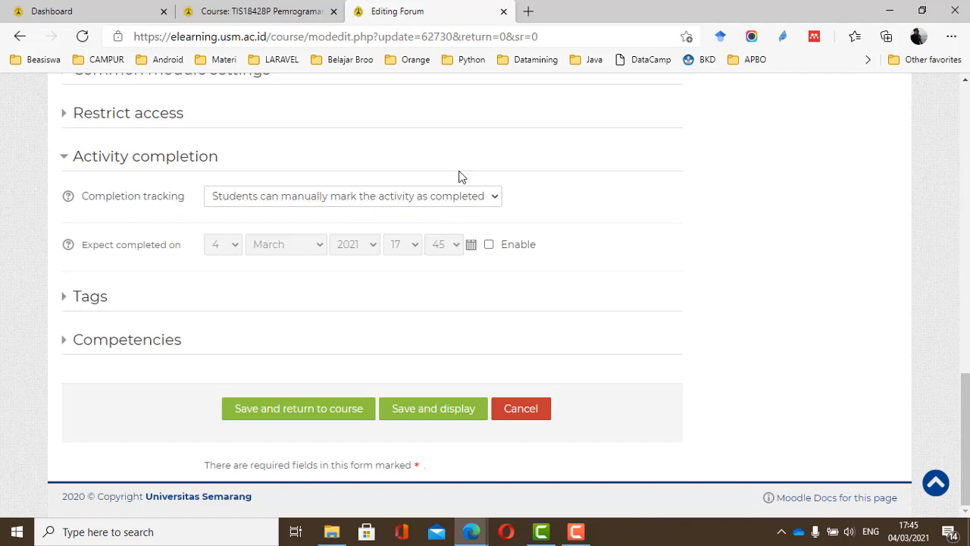
pyautogui.click(366, 199)
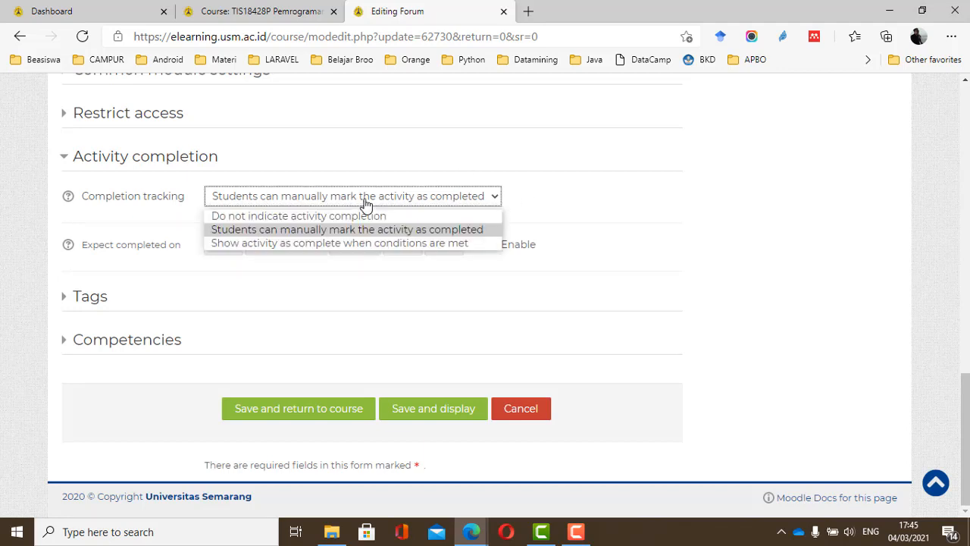
pyautogui.click(324, 243)
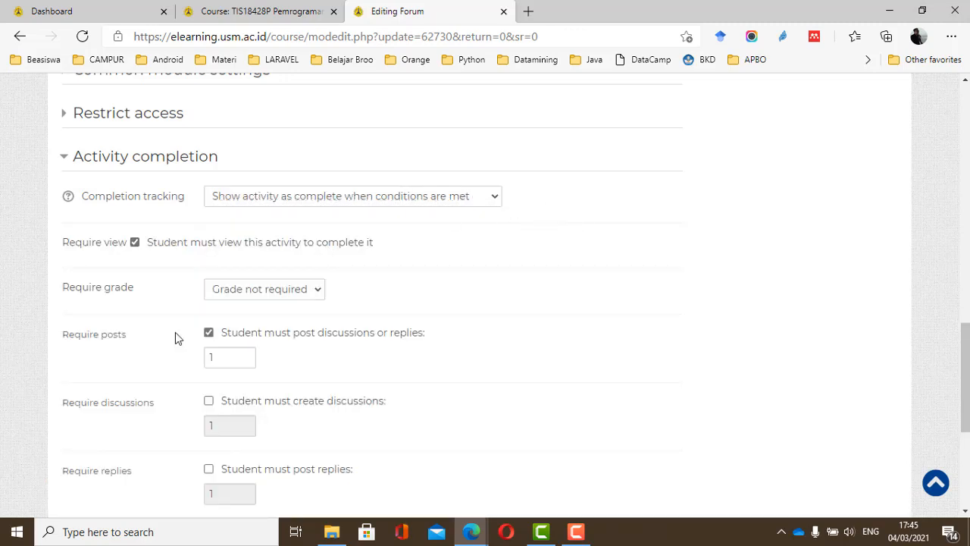
# Try turning off the requirement that students view the forum, then turn it back on.
pyautogui.scroll(-2, 373, 219)
pyautogui.scroll(1, 428, 191)
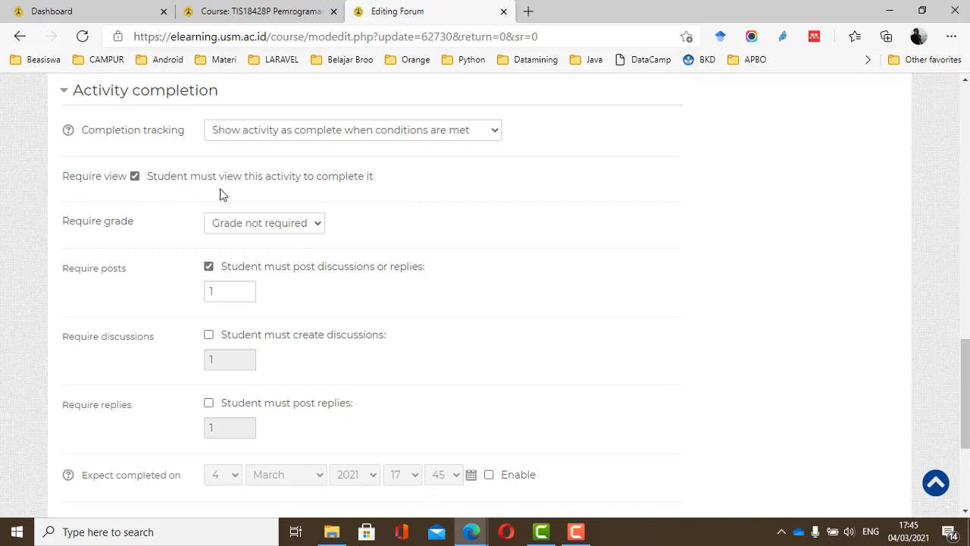
pyautogui.click(135, 178)
pyautogui.click(172, 181)
pyautogui.scroll(-1, 147, 257)
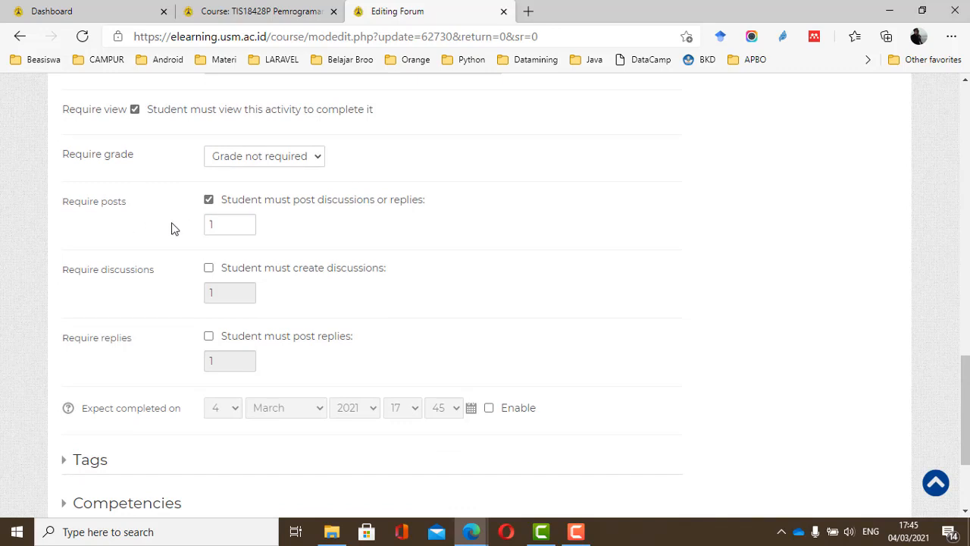
pyautogui.scroll(1, 174, 225)
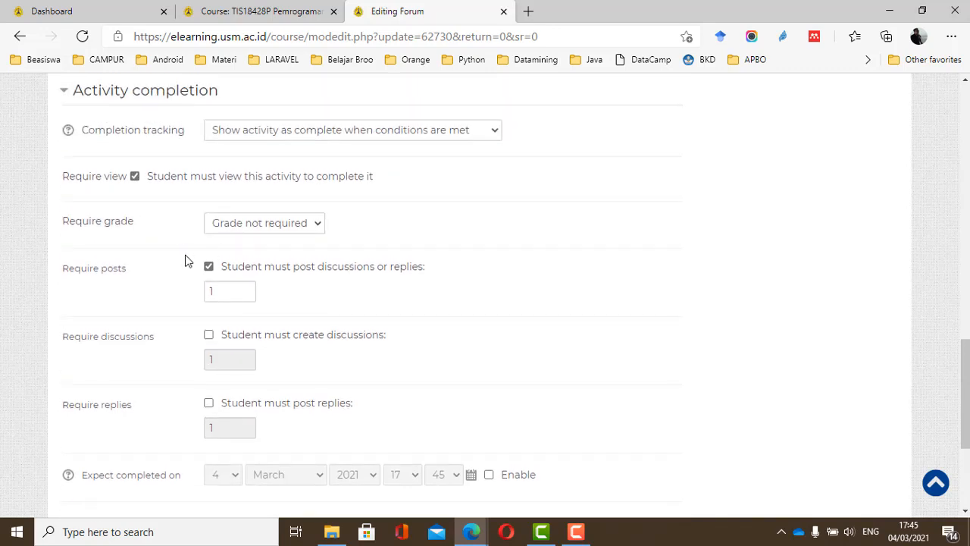
# Try adding the requirement that students must create discussions, then remove it again.
pyautogui.click(251, 343)
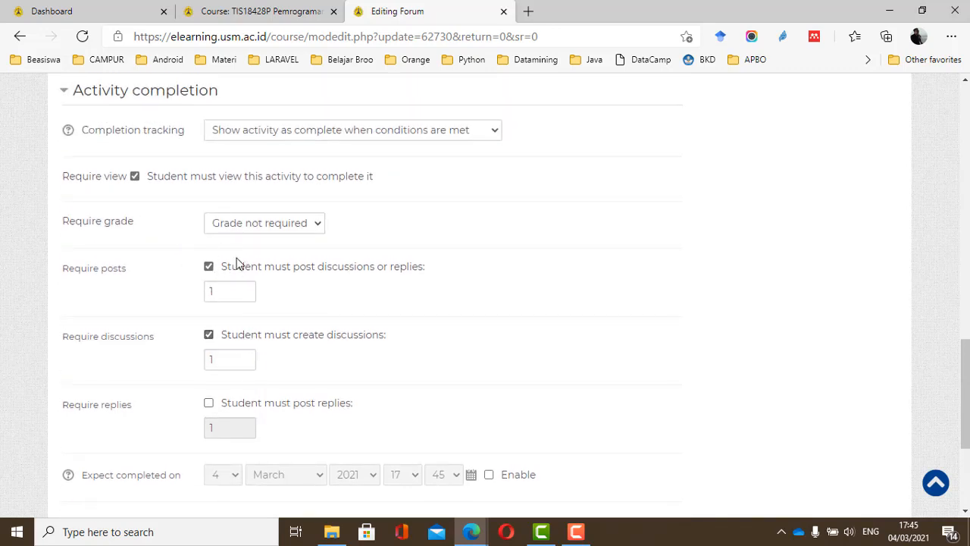
pyautogui.click(234, 339)
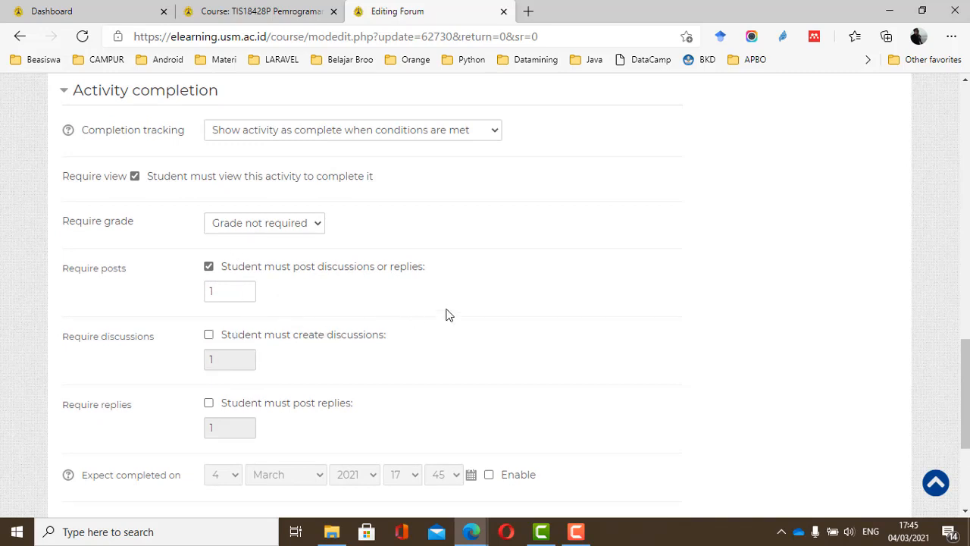
pyautogui.scroll(-1, 447, 314)
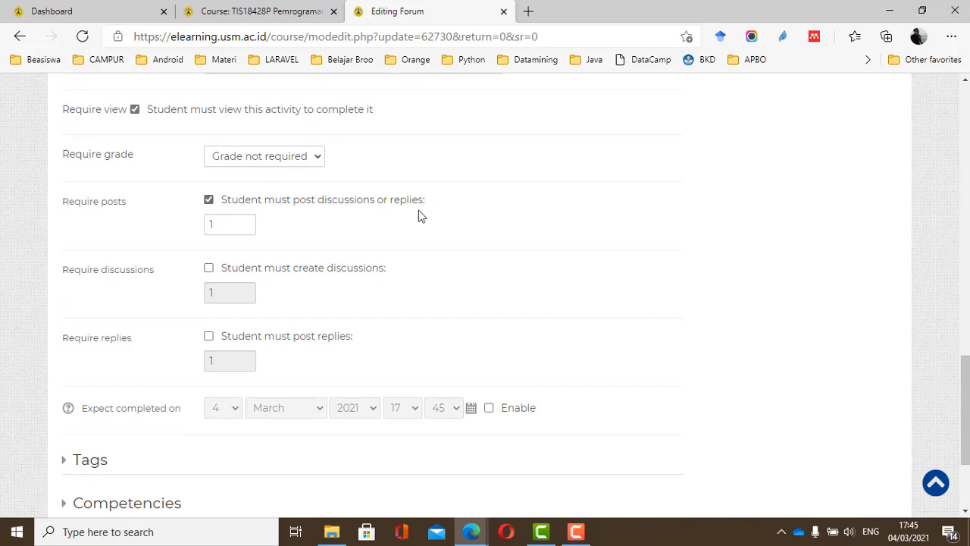
pyautogui.scroll(1, 395, 219)
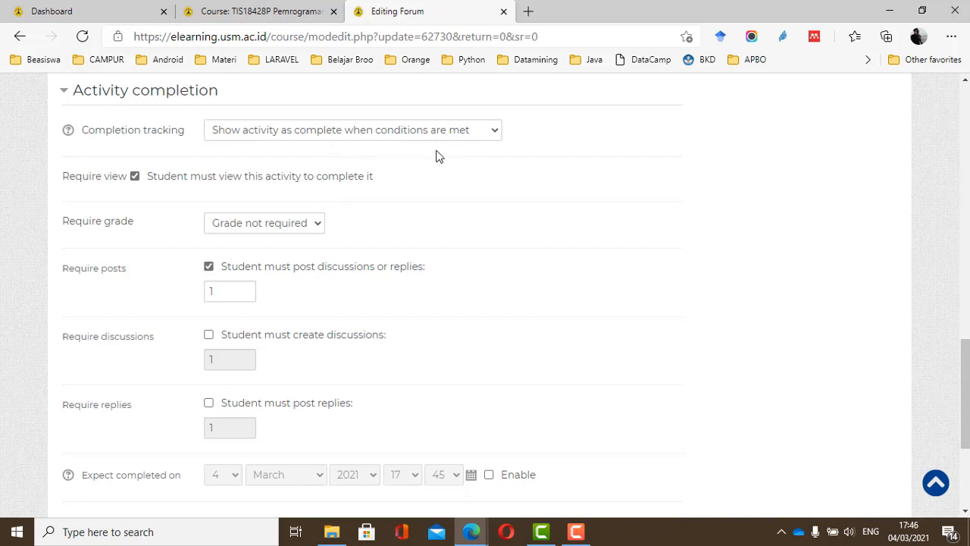
# Set the number of discussions or replies students must post to 3.
pyautogui.click(235, 290)
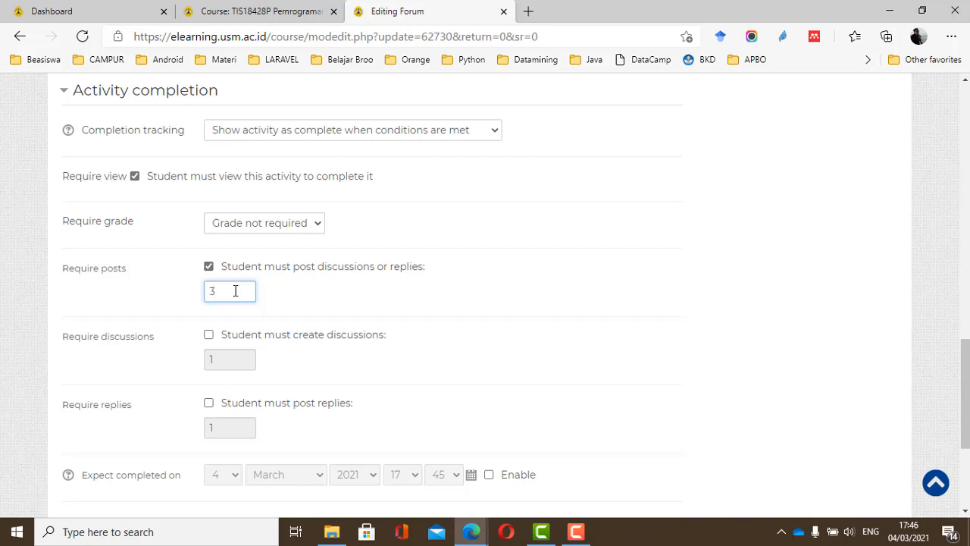
pyautogui.click(329, 323)
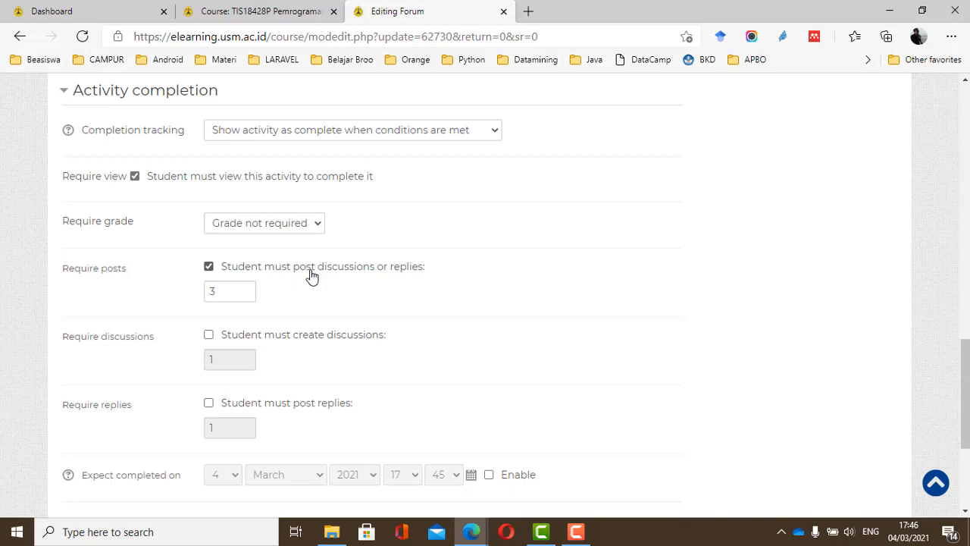
pyautogui.scroll(-1, 311, 277)
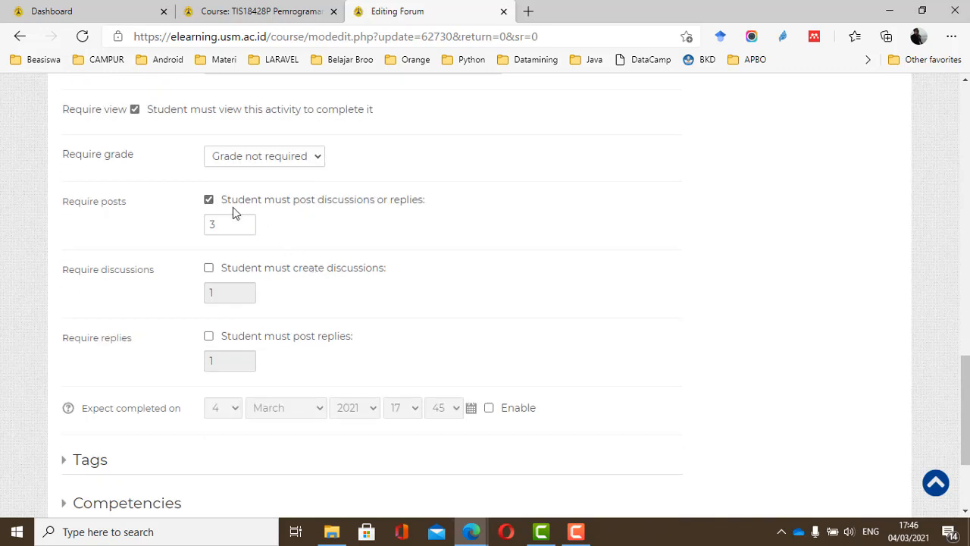
# Remove the requirement to post discussions or replies, and try requiring 1 created discussion instead before clearing it.
pyautogui.click(210, 200)
pyautogui.scroll(-1, 334, 215)
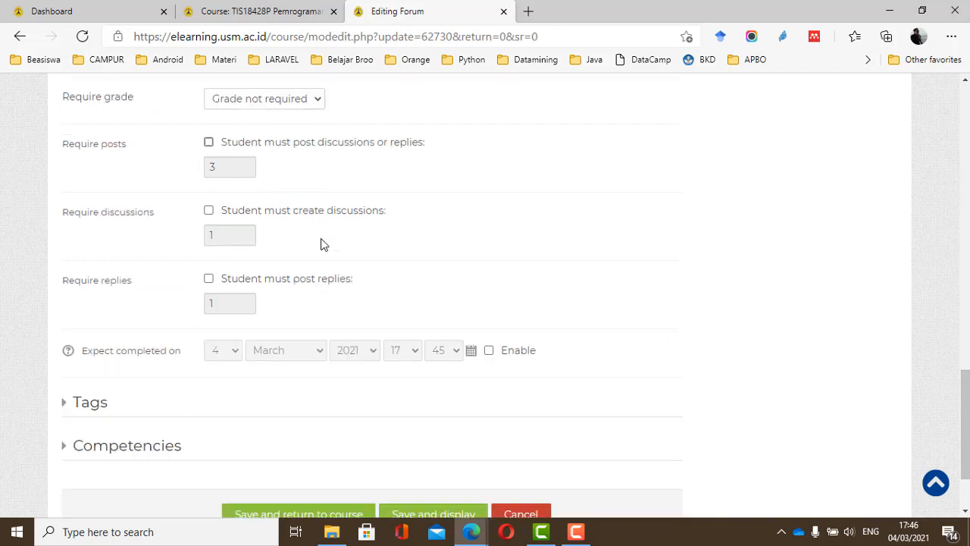
pyautogui.click(256, 206)
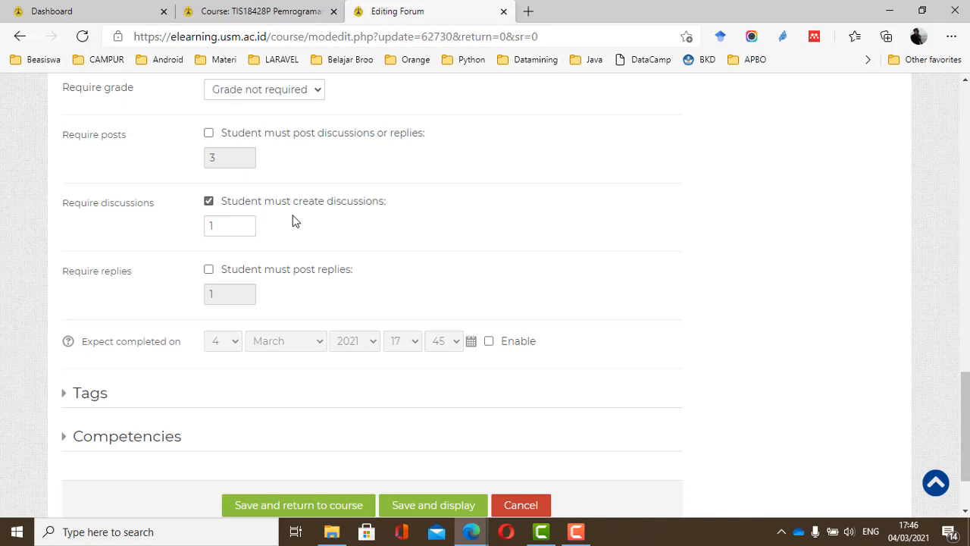
pyautogui.click(252, 226)
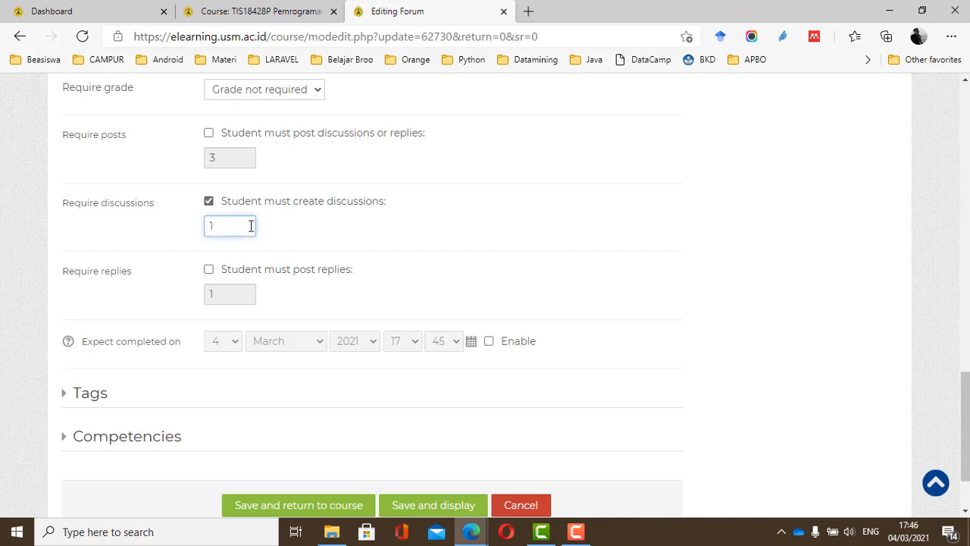
pyautogui.click(250, 203)
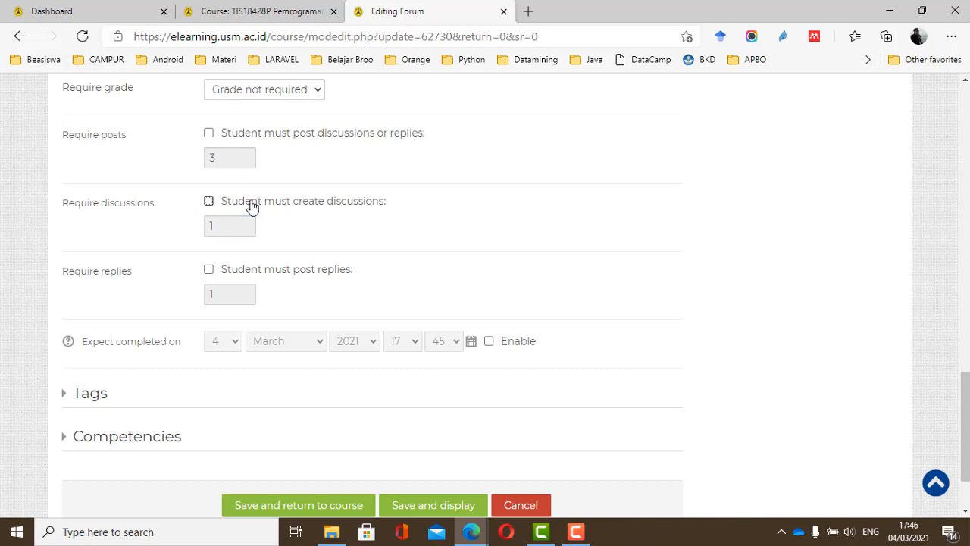
# Require students to post 1 reply, then save the forum settings and return to the course.
pyautogui.click(240, 277)
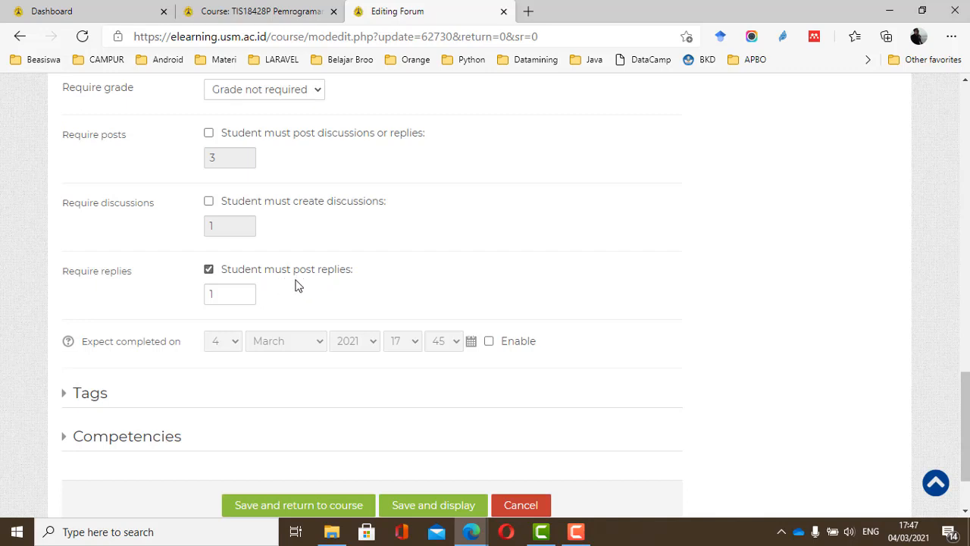
pyautogui.click(243, 302)
pyautogui.click(288, 304)
pyautogui.doubleClick(220, 302)
pyautogui.write('3')
pyautogui.press('BackSpace')
pyautogui.write('1')
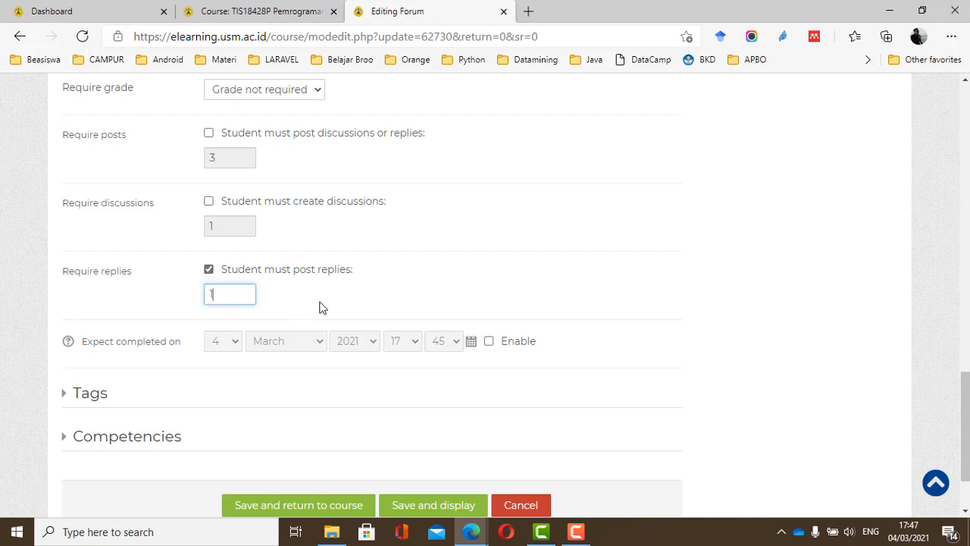
pyautogui.click(319, 307)
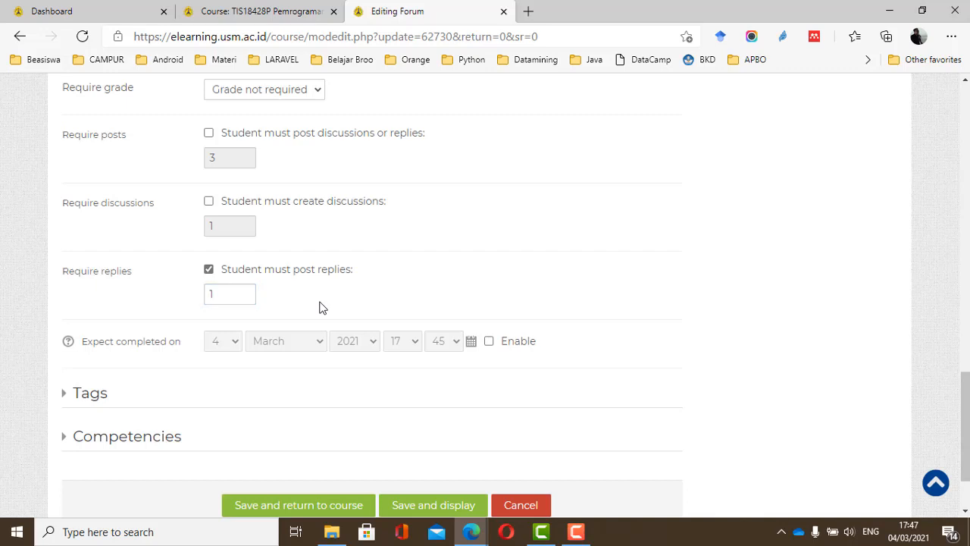
pyautogui.scroll(-2, 303, 313)
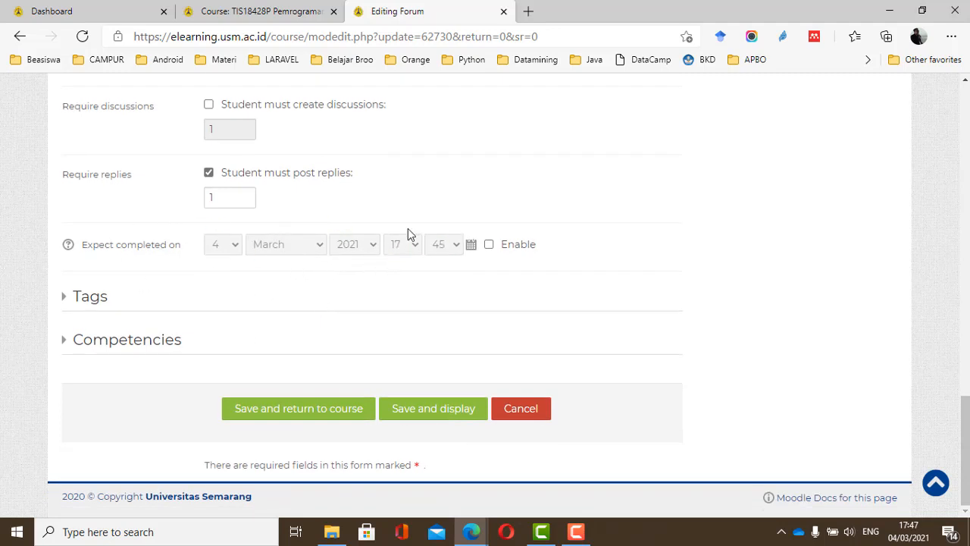
pyautogui.click(304, 409)
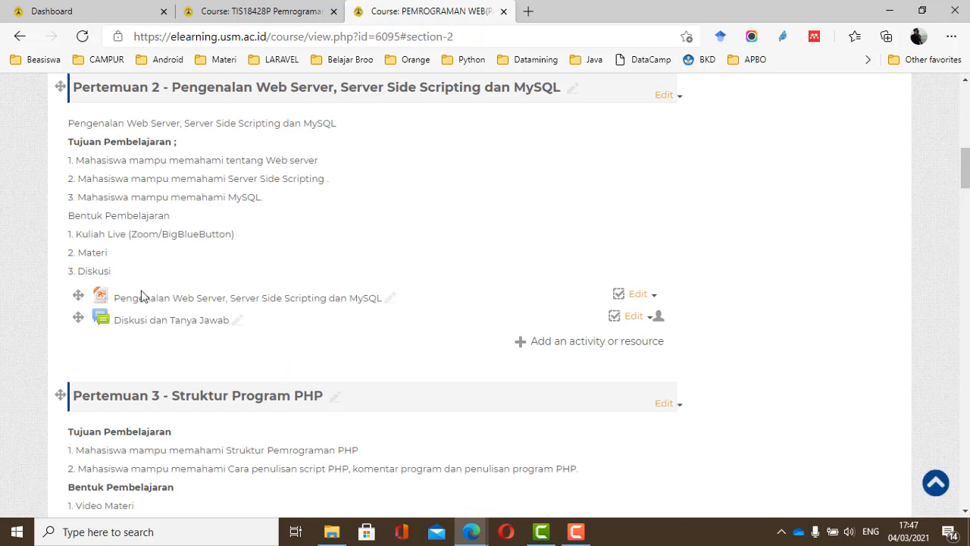
# Open the Pertemuan 2 forum "Diskusi dan Tanya Jawab" and move the Administration block above the "Add a block" block.
pyautogui.click(160, 327)
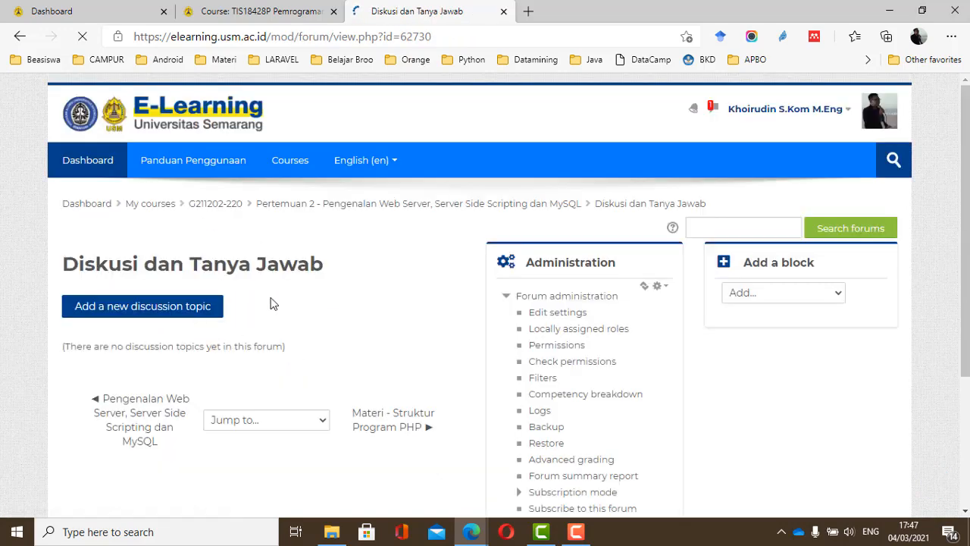
pyautogui.scroll(-2, 341, 325)
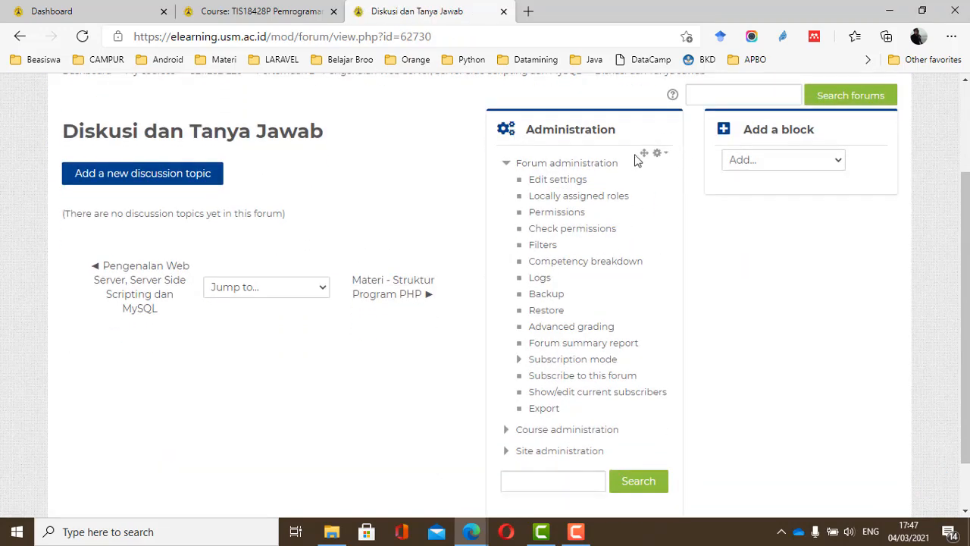
pyautogui.moveTo(645, 152); pyautogui.dragTo(845, 166)
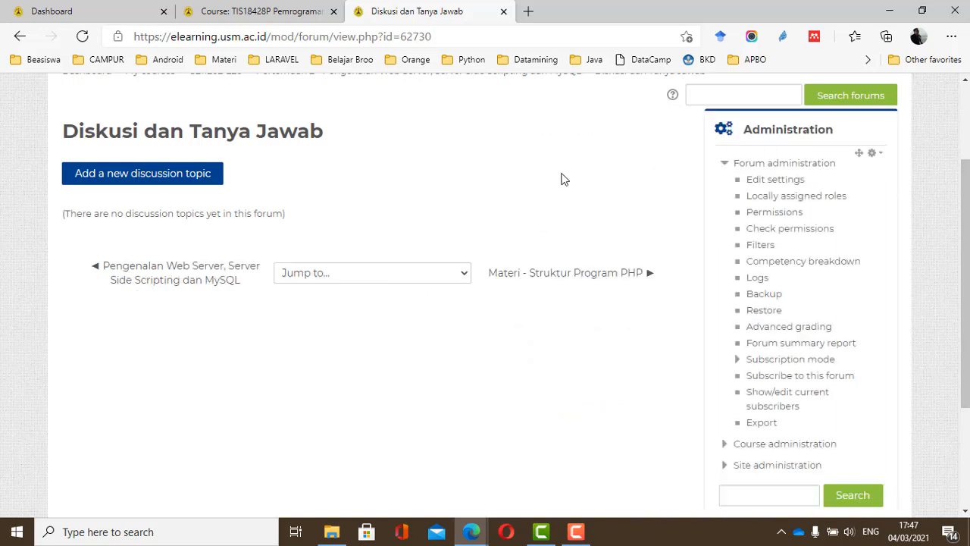
# Post a new discussion topic to the forum with subject "Diskusi 1" and message "Silahkan diskusi....".
pyautogui.click(128, 176)
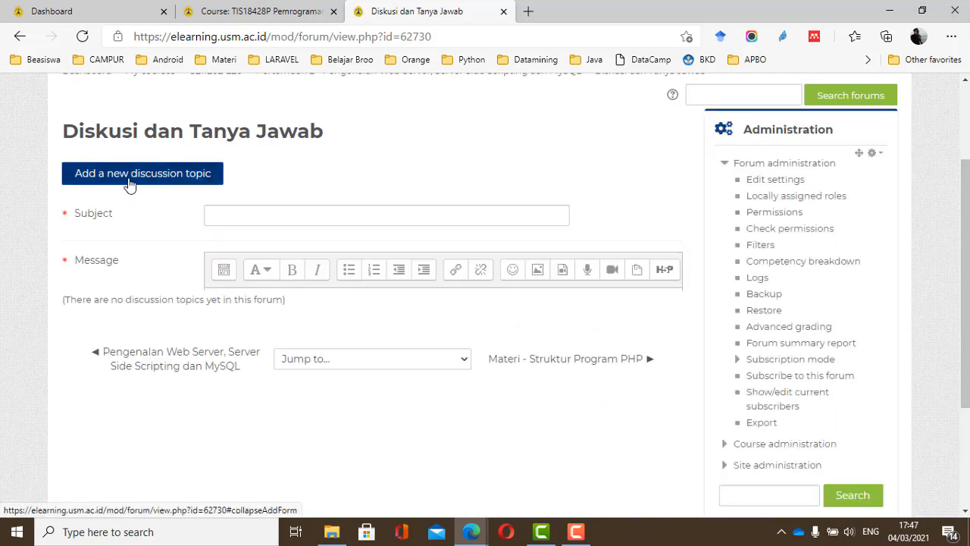
pyautogui.click(271, 215)
pyautogui.write('Disk')
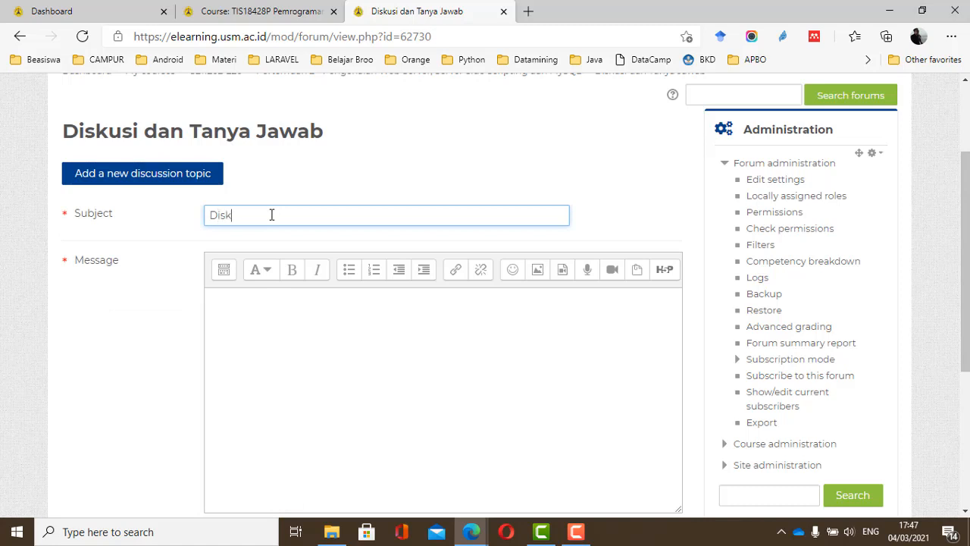
pyautogui.write('usi 1')
pyautogui.click(258, 349)
pyautogui.write('silahkan di')
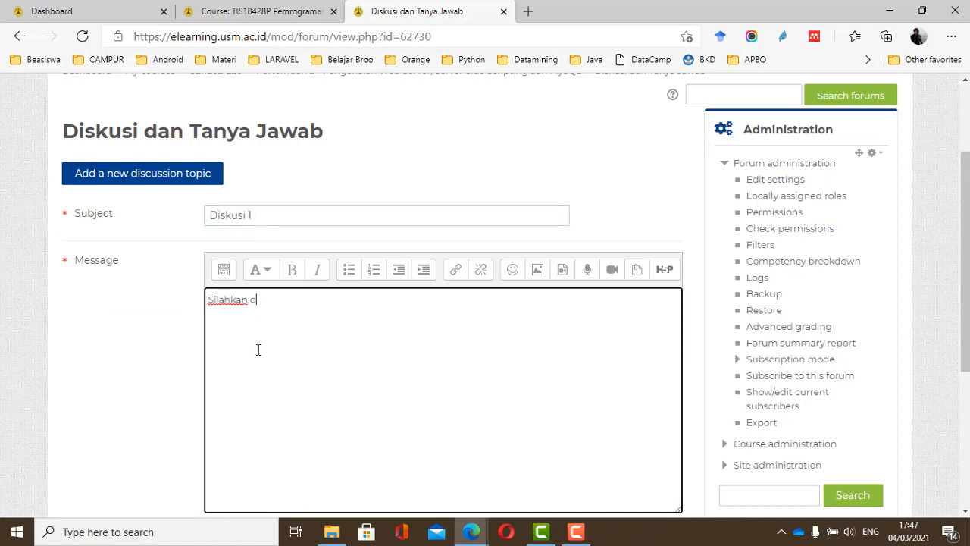
pyautogui.write('skusi...')
pyautogui.scroll(-4, 134, 342)
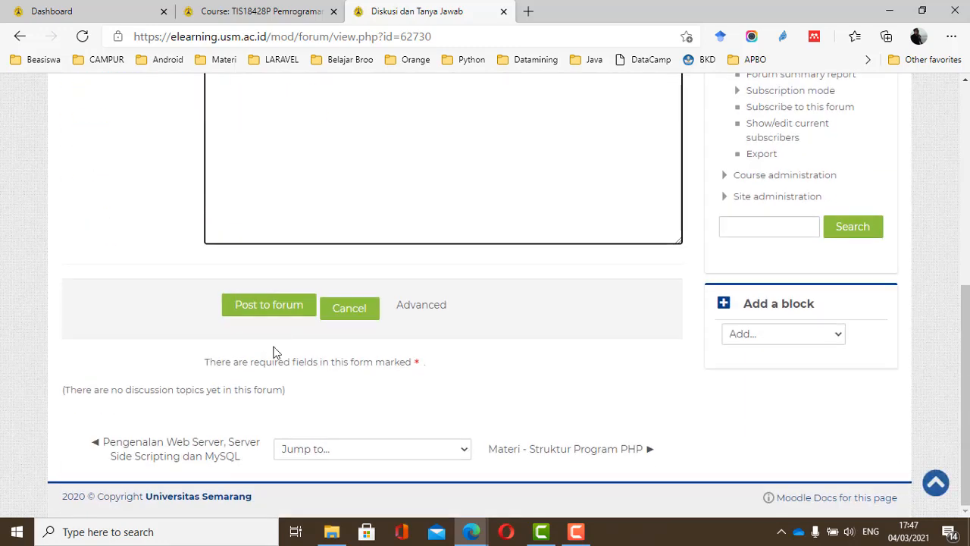
pyautogui.click(279, 312)
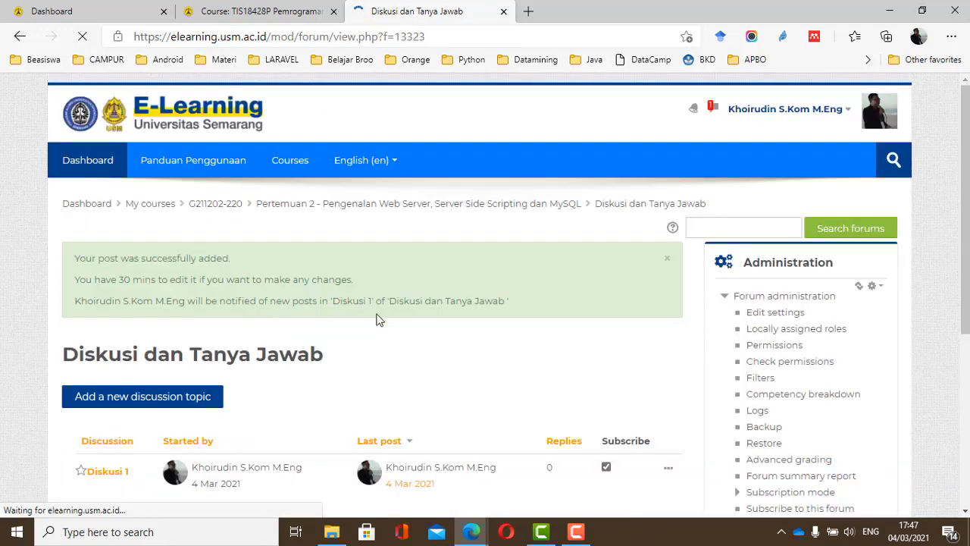
# Check the available actions for the Diskusi 1 topic in the forum's discussion list.
pyautogui.scroll(-4, 383, 319)
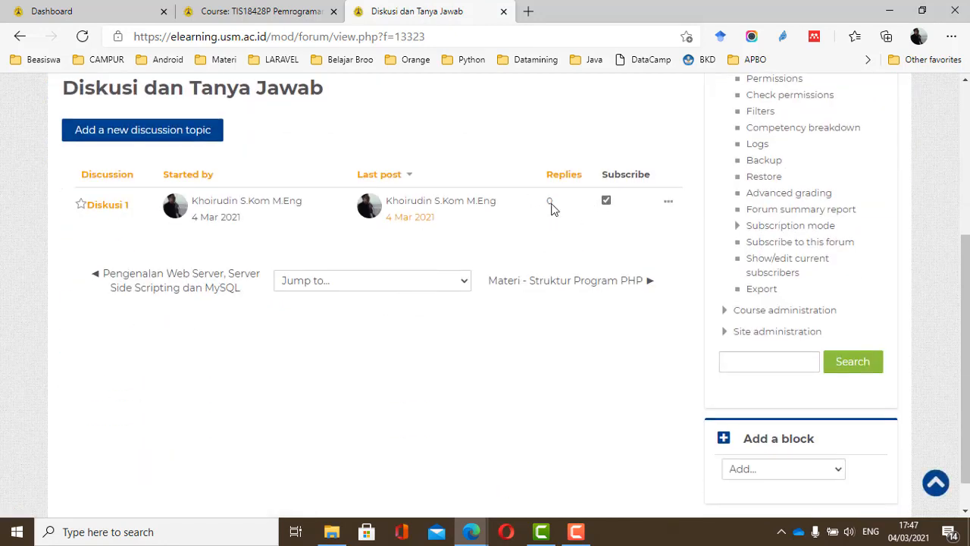
pyautogui.click(670, 203)
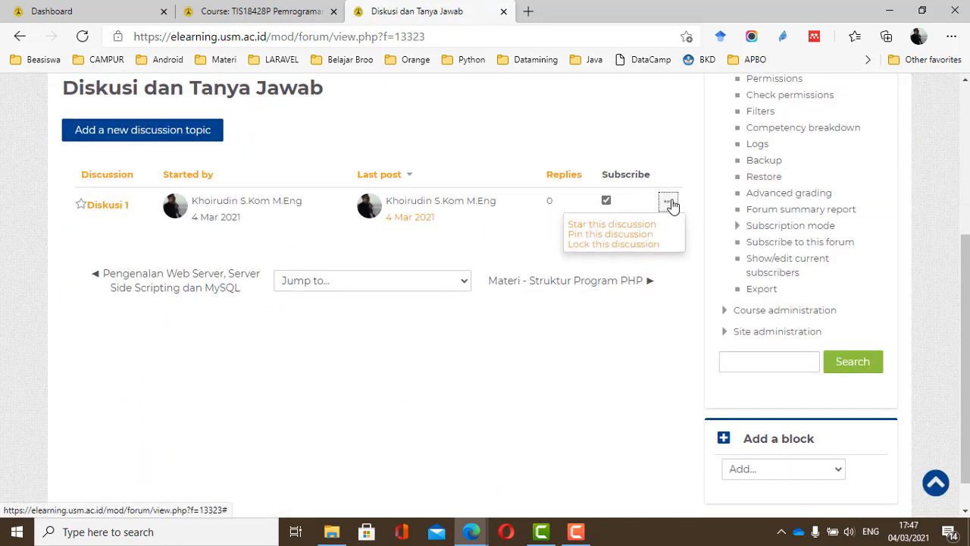
pyautogui.click(474, 265)
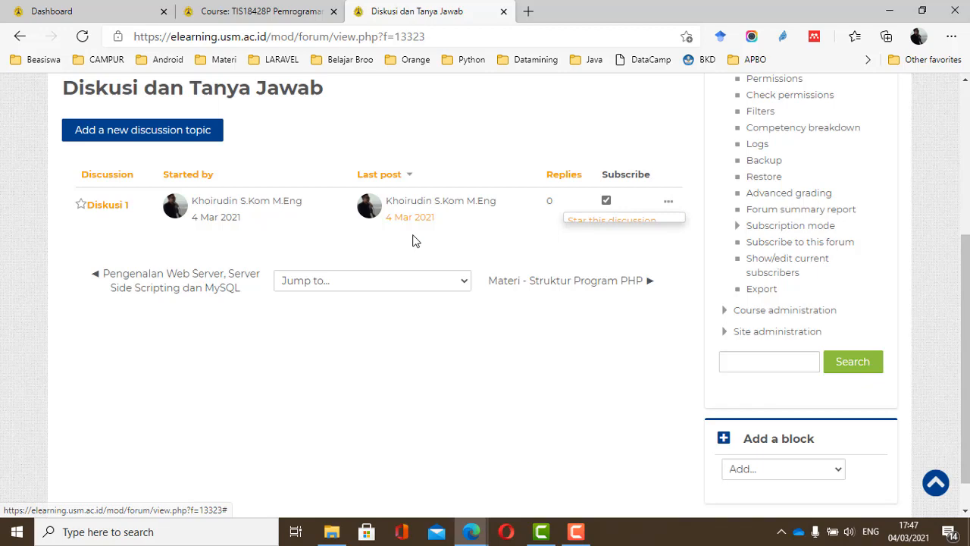
# Open the Diskusi 1 discussion and view its reply form without submitting a reply.
pyautogui.click(107, 210)
pyautogui.scroll(-3, 318, 303)
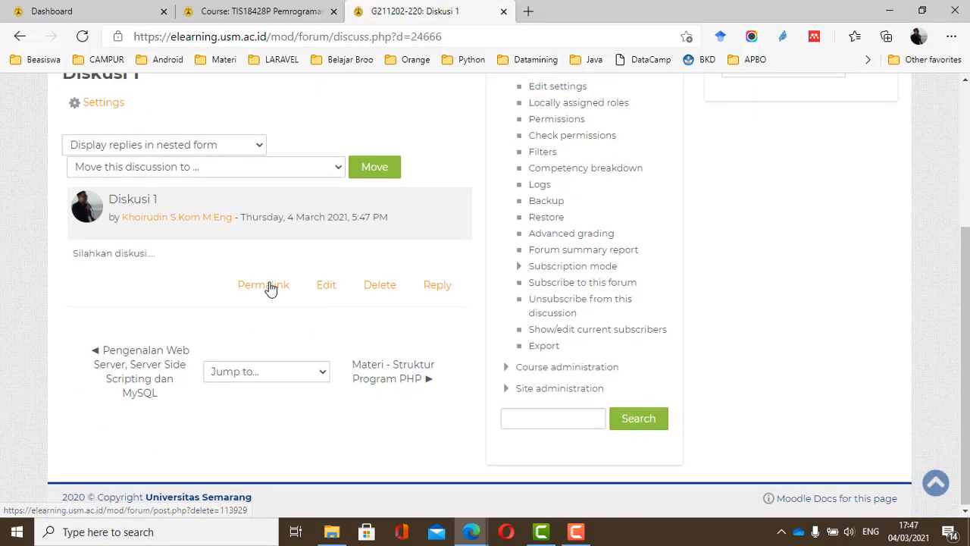
pyautogui.click(429, 292)
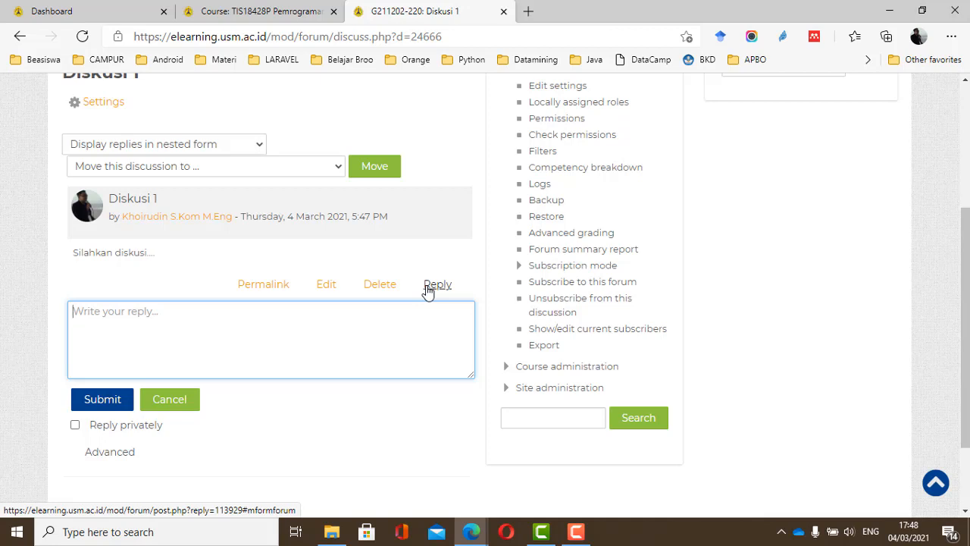
pyautogui.click(443, 239)
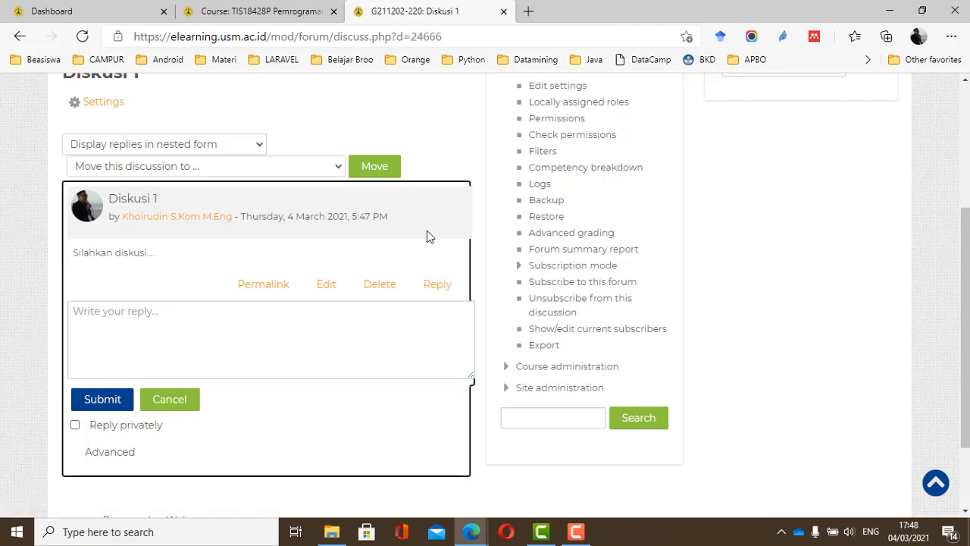
pyautogui.click(231, 321)
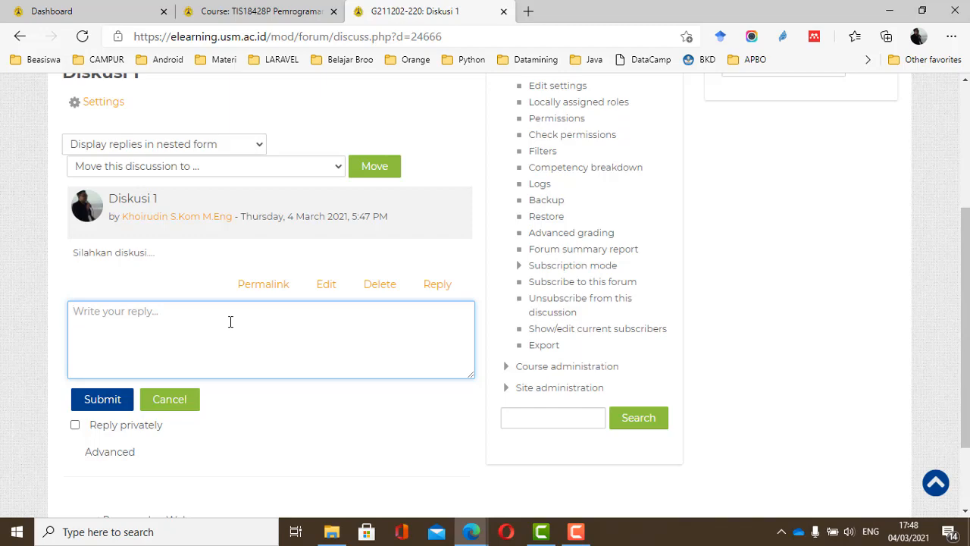
pyautogui.scroll(3, 381, 367)
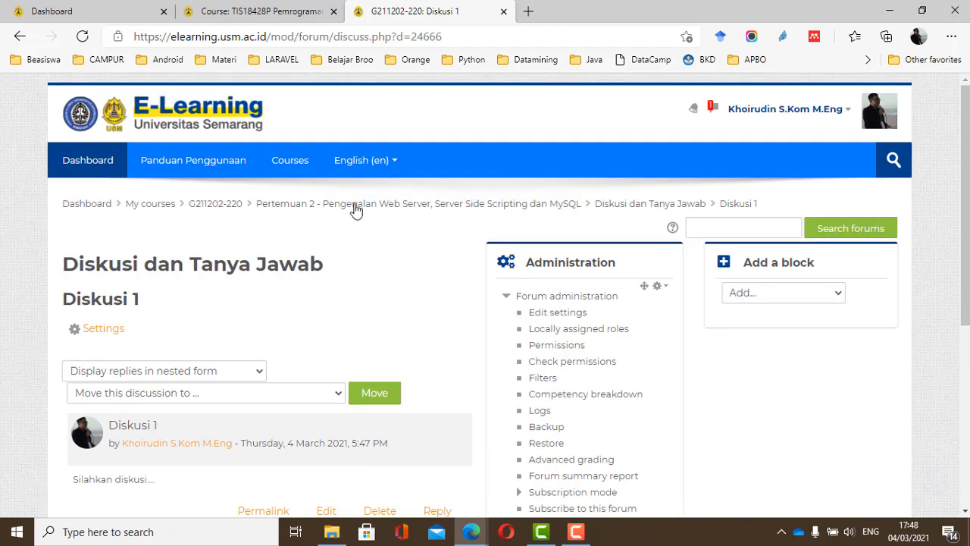
# Return to the Pertemuan 2 course section and open the settings of the file "Pengenalan Web Server, Server Side Scripting dan MySQL".
pyautogui.click(355, 210)
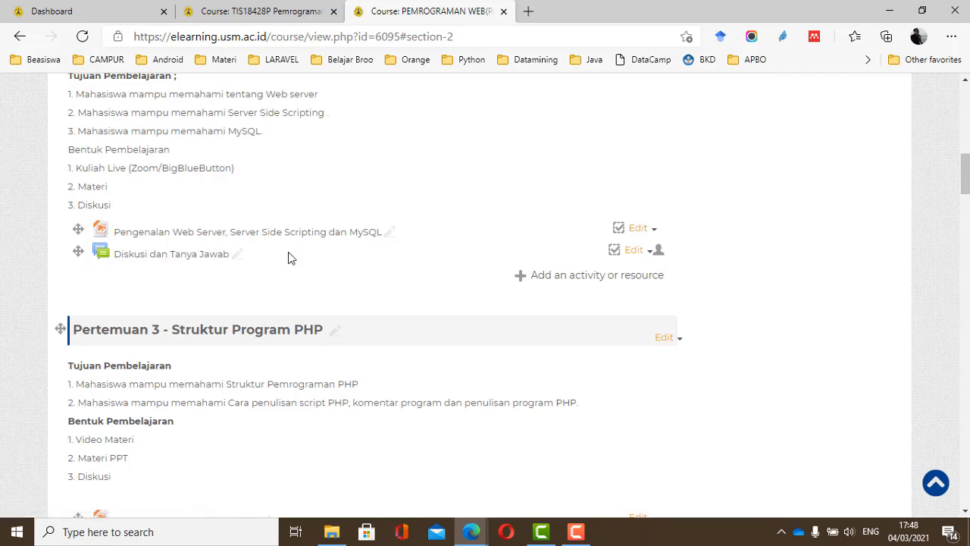
pyautogui.scroll(1, 288, 258)
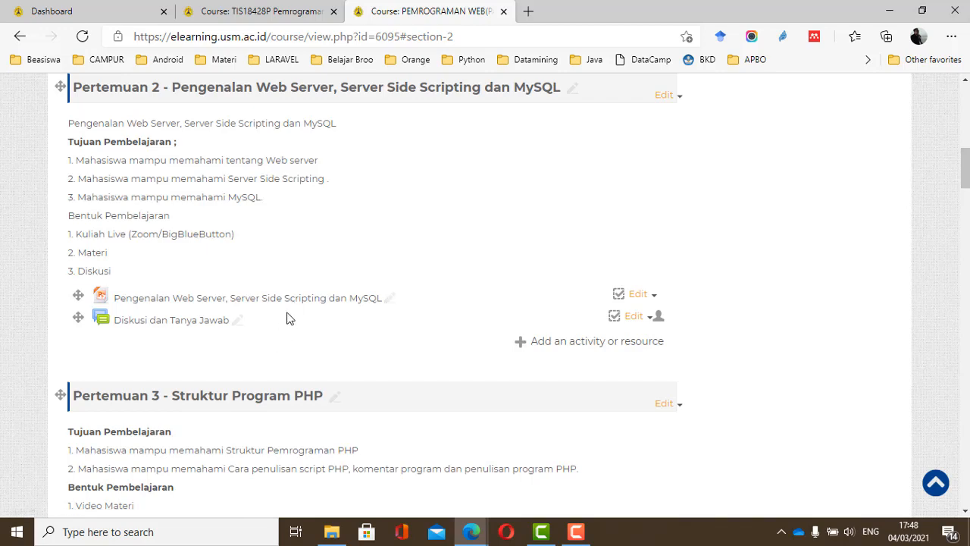
pyautogui.click(635, 295)
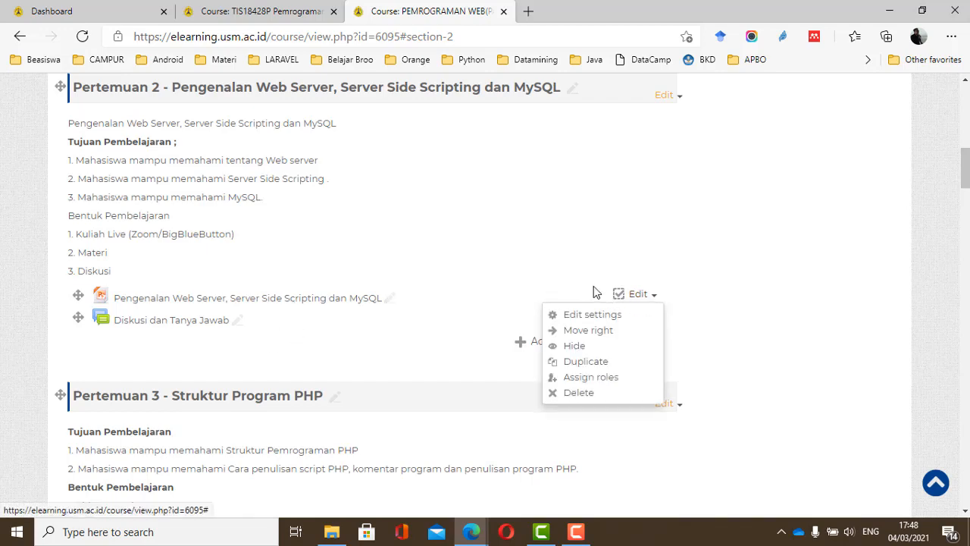
pyautogui.click(593, 316)
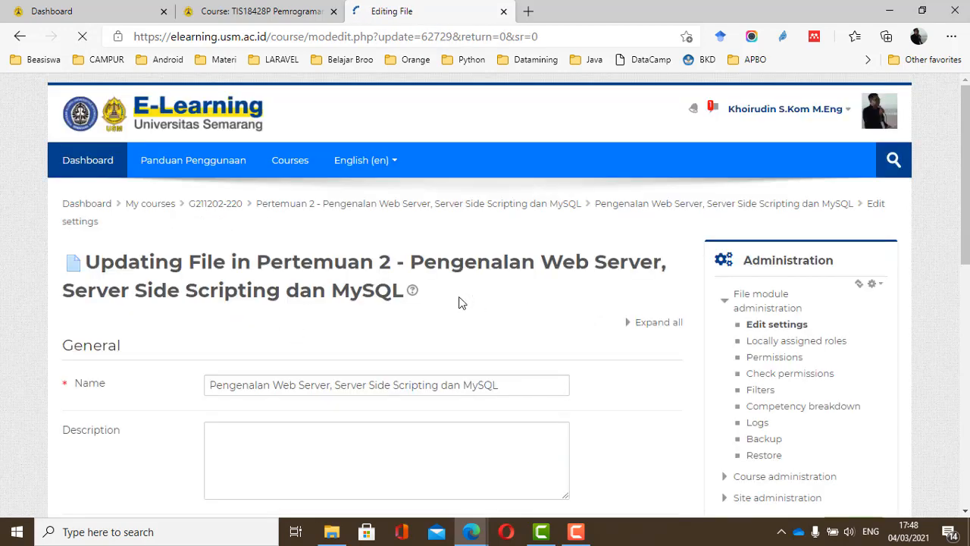
# Set the file's completion tracking to "Do not indicate activity completion", then save and return to the course.
pyautogui.scroll(-4, 458, 318)
pyautogui.scroll(-5, 464, 320)
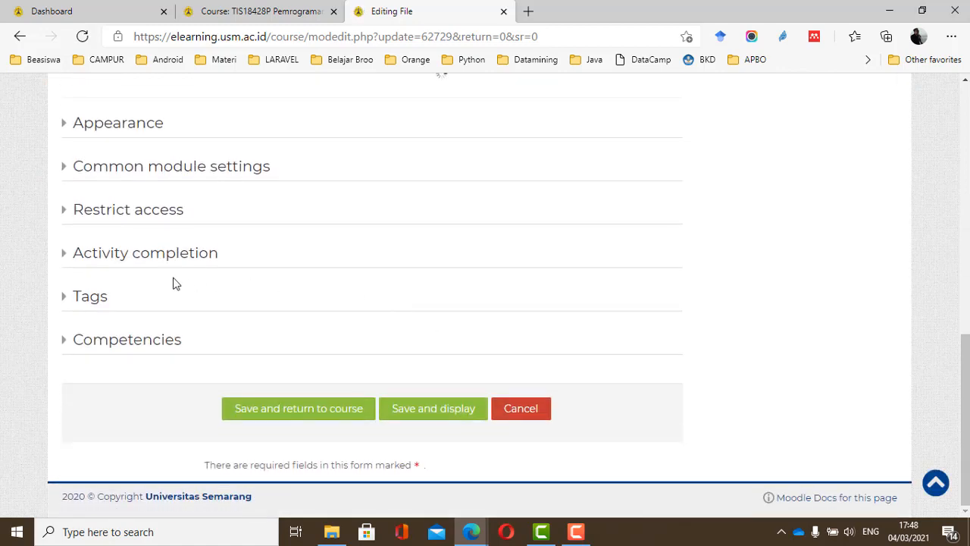
pyautogui.click(183, 343)
pyautogui.scroll(-3, 220, 362)
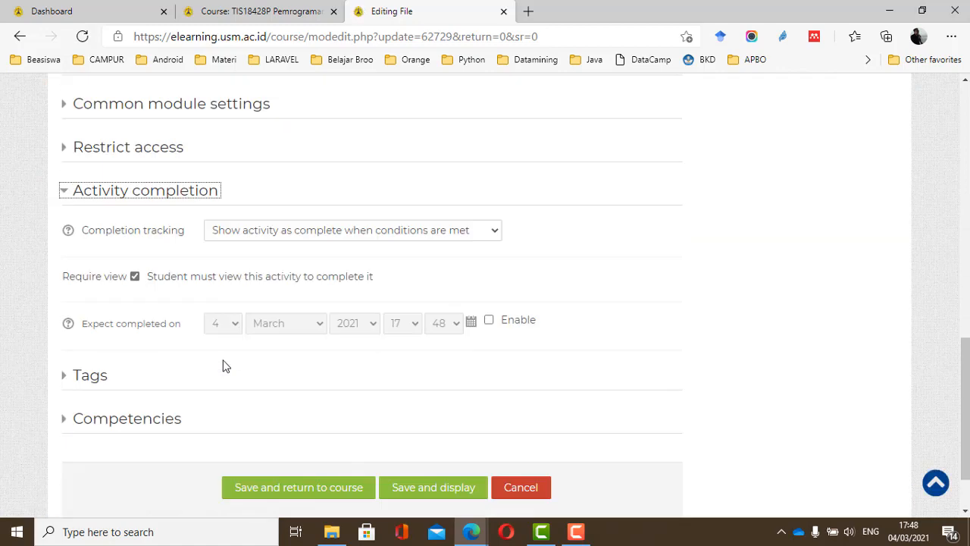
pyautogui.click(329, 189)
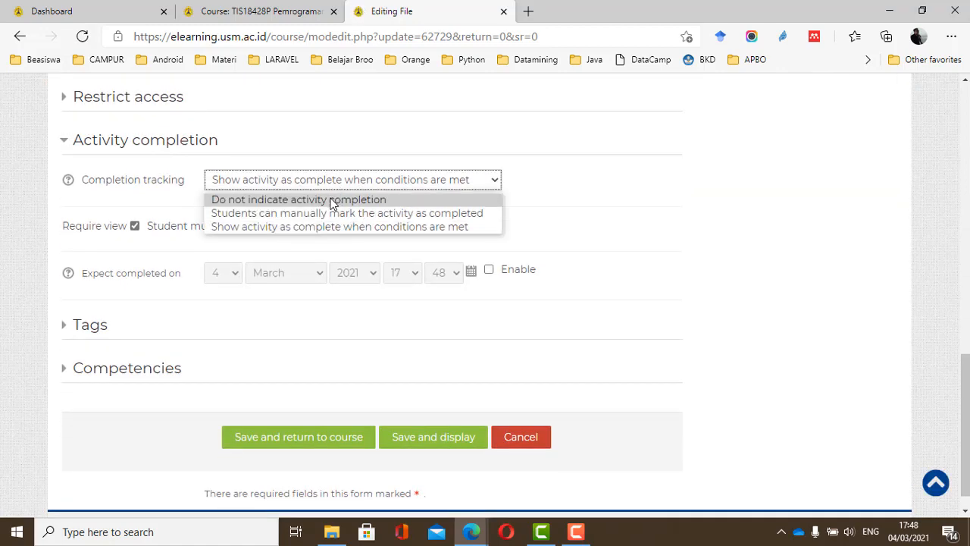
pyautogui.press('Escape')
pyautogui.press('Up')
pyautogui.press('Up')
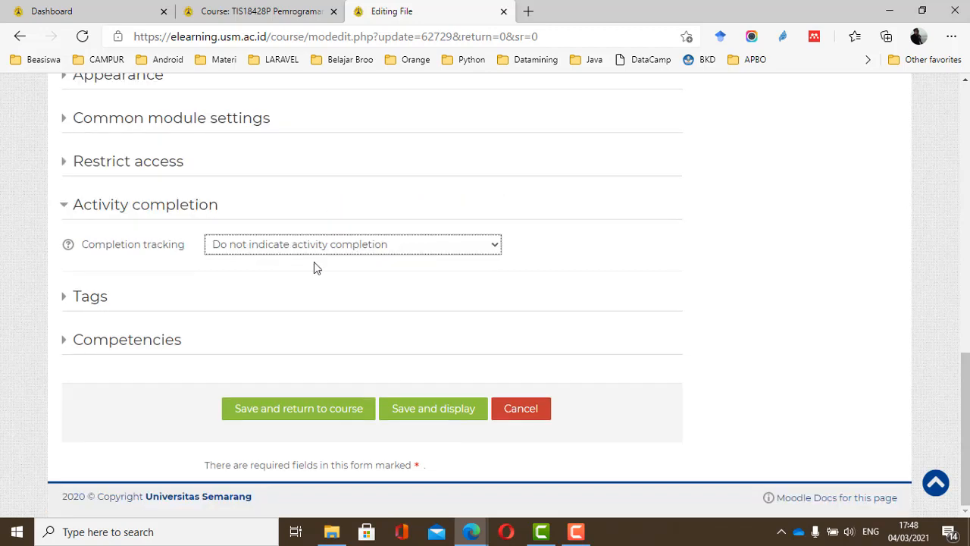
pyautogui.click(301, 420)
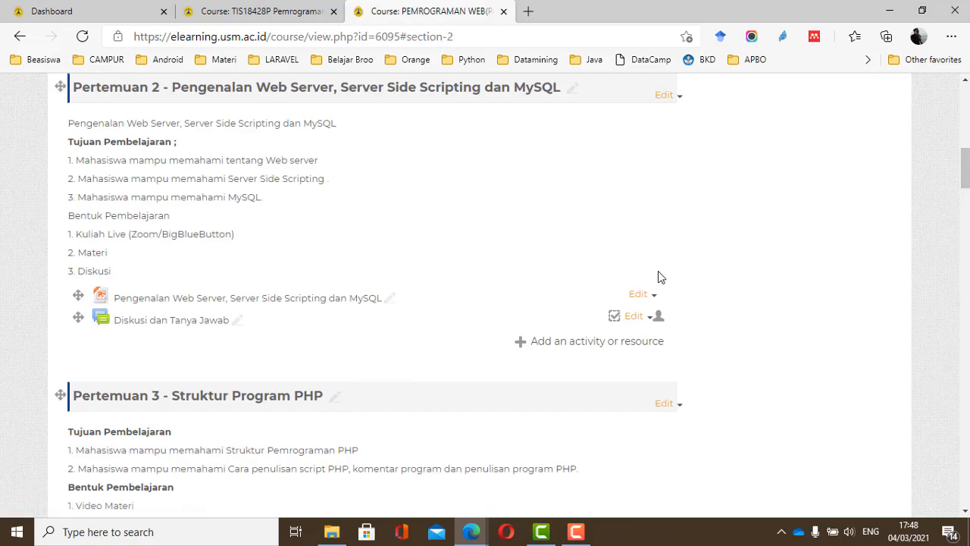
# Turn course editing off and check the completion boxes beside the Pertemuan 2 and Pertemuan 3 activities.
pyautogui.scroll(3, 658, 271)
pyautogui.scroll(3, 663, 279)
pyautogui.scroll(-8, 644, 341)
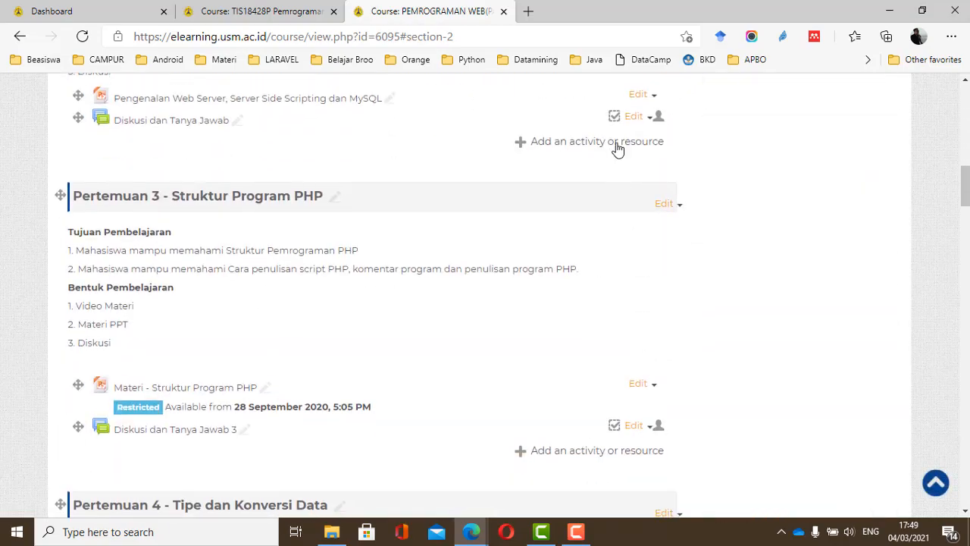
pyautogui.scroll(2, 615, 147)
pyautogui.scroll(10, 612, 148)
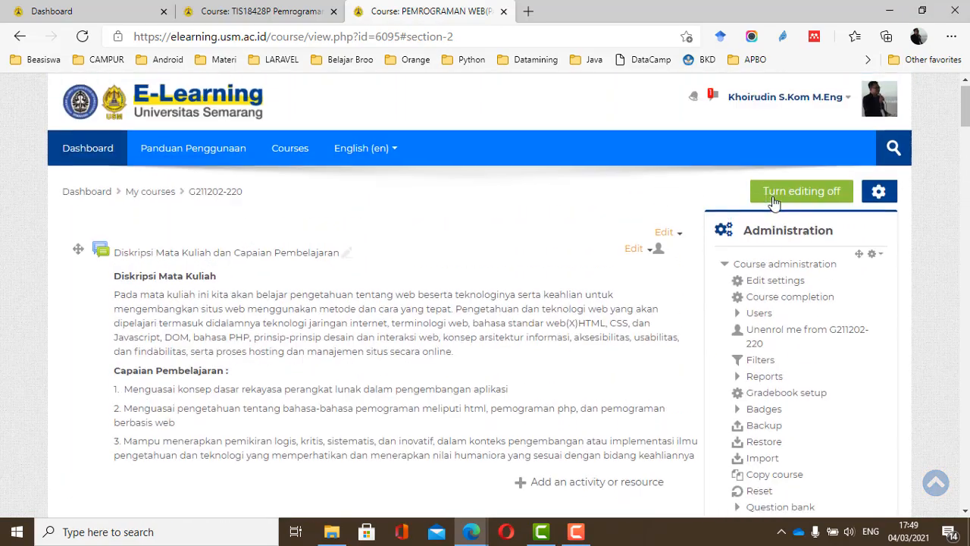
pyautogui.click(793, 208)
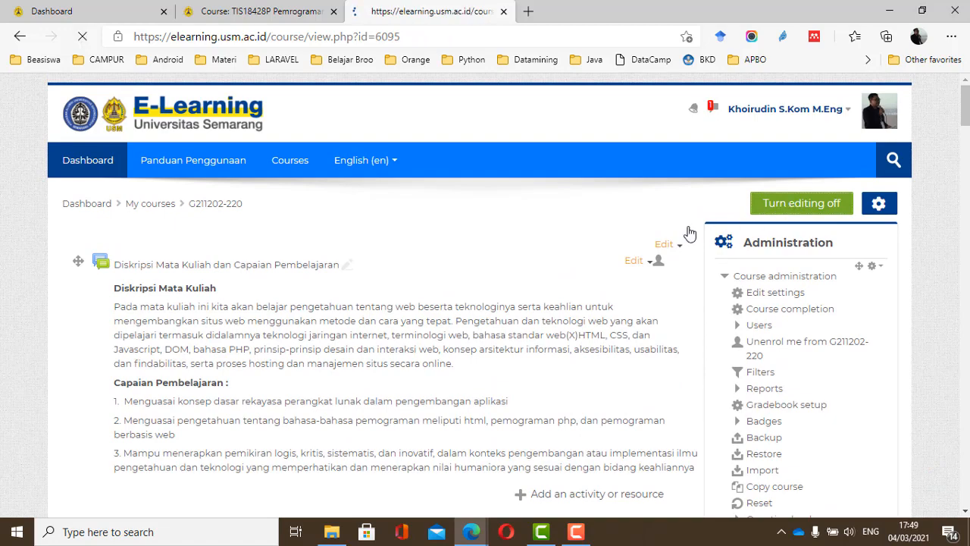
pyautogui.scroll(-10, 656, 273)
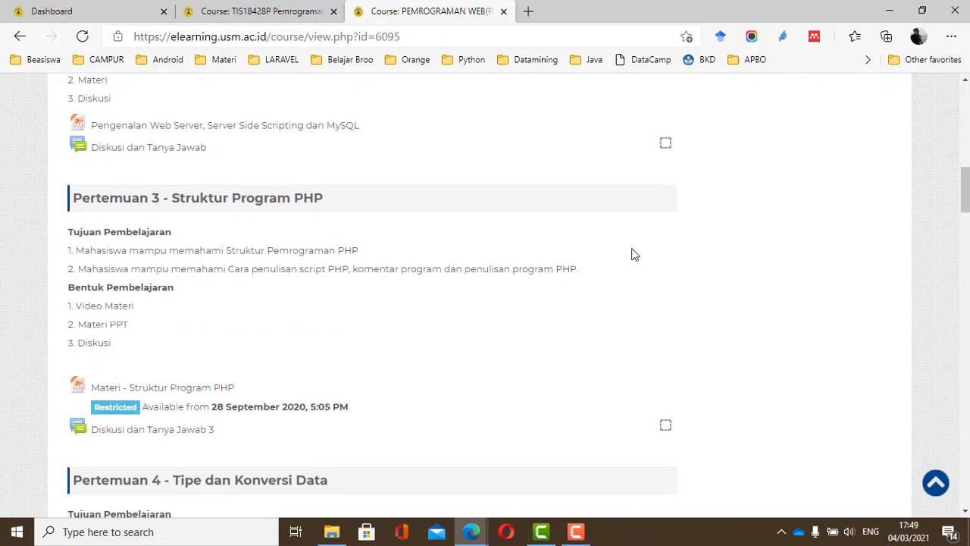
pyautogui.scroll(2, 660, 273)
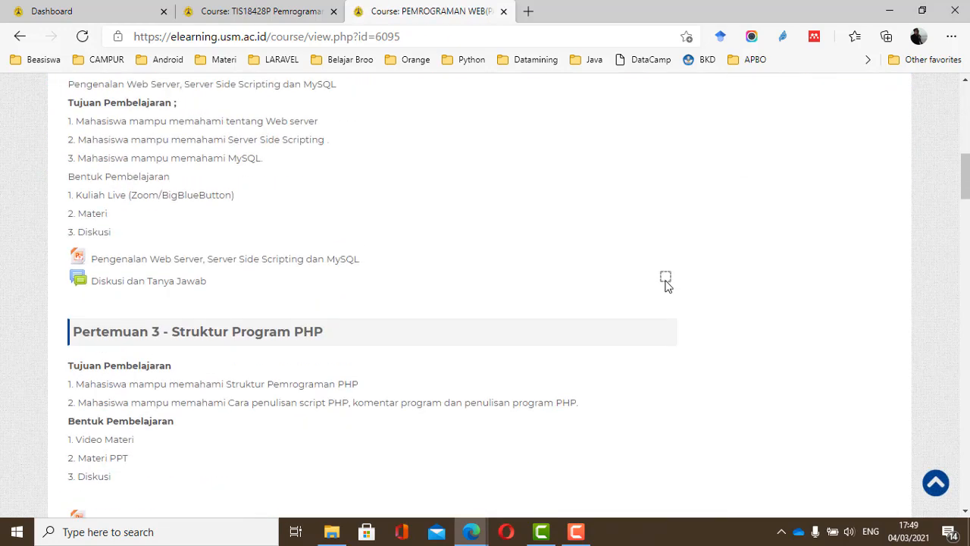